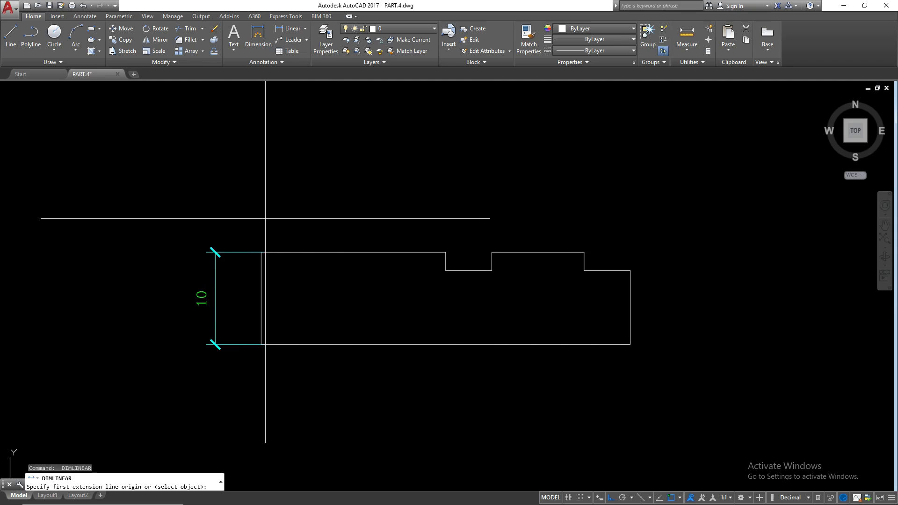
Add aligned linear dimensions above the profile for the long upper-left edge and the adjacent notch's width
{"action": "left_click", "coordinate": [261, 252]}
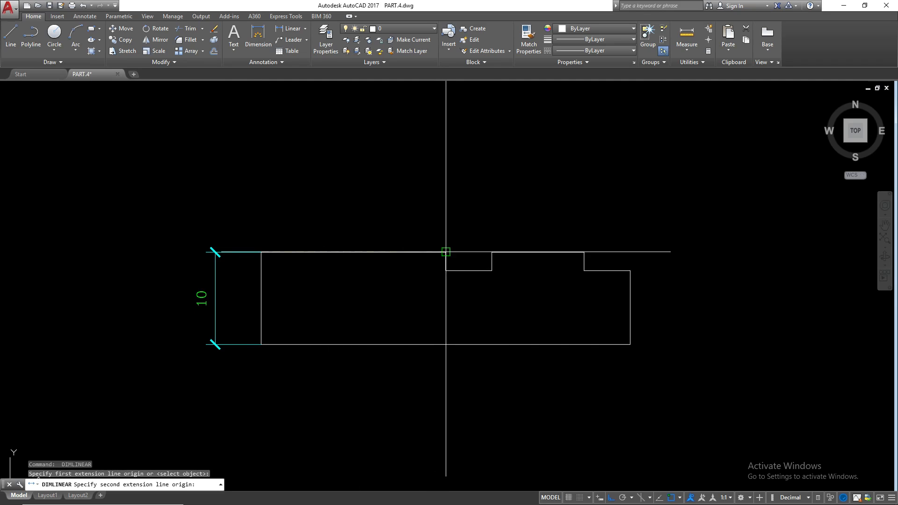
{"action": "left_click", "coordinate": [446, 252]}
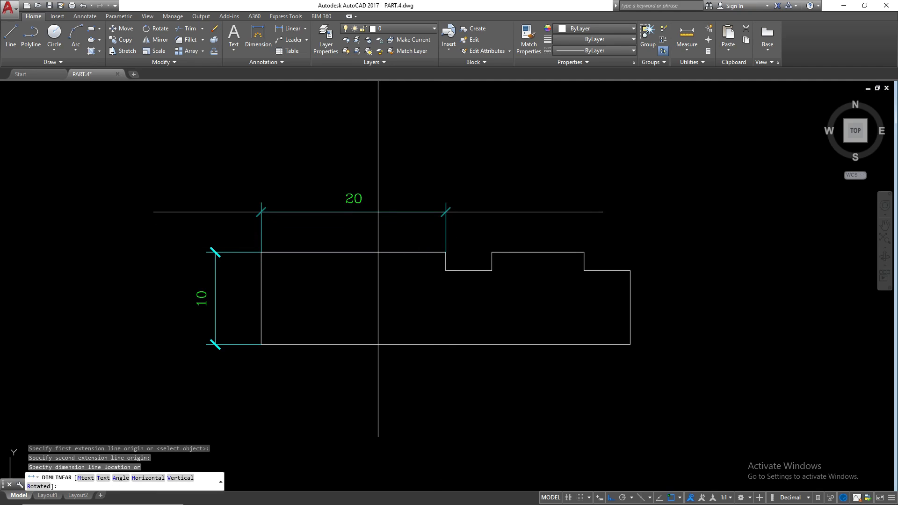
{"action": "left_click", "coordinate": [378, 212]}
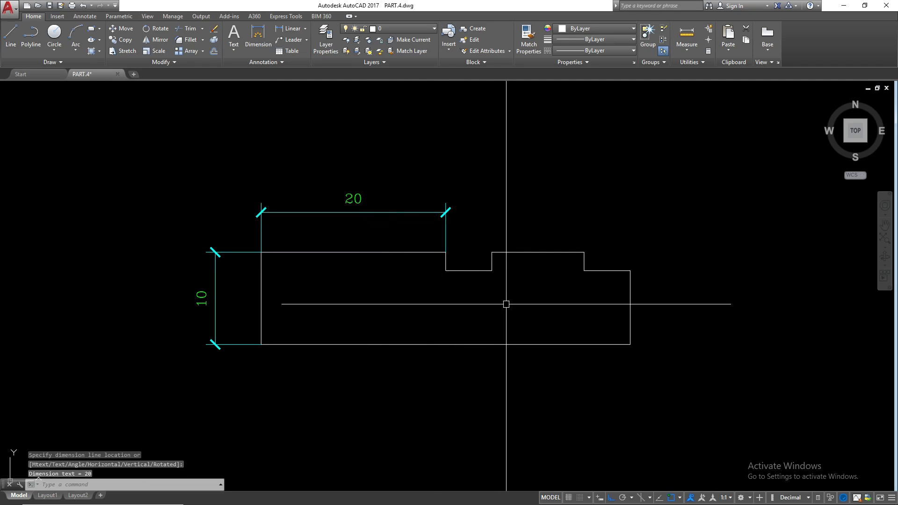
{"action": "key", "text": "Return"}
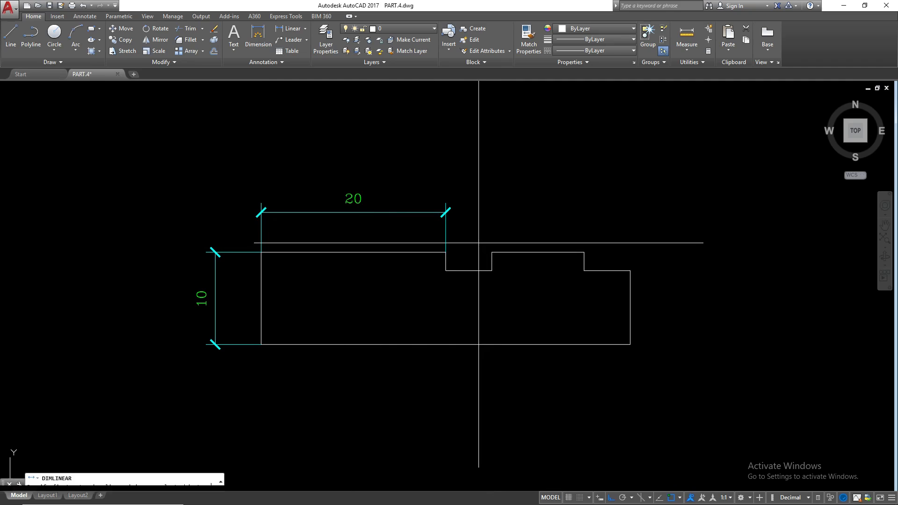
{"action": "left_click", "coordinate": [446, 252]}
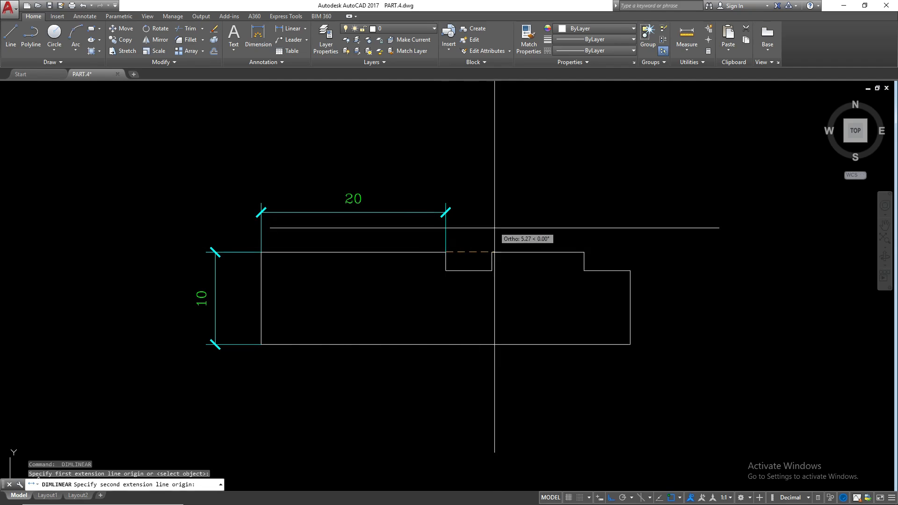
{"action": "left_click", "coordinate": [492, 252]}
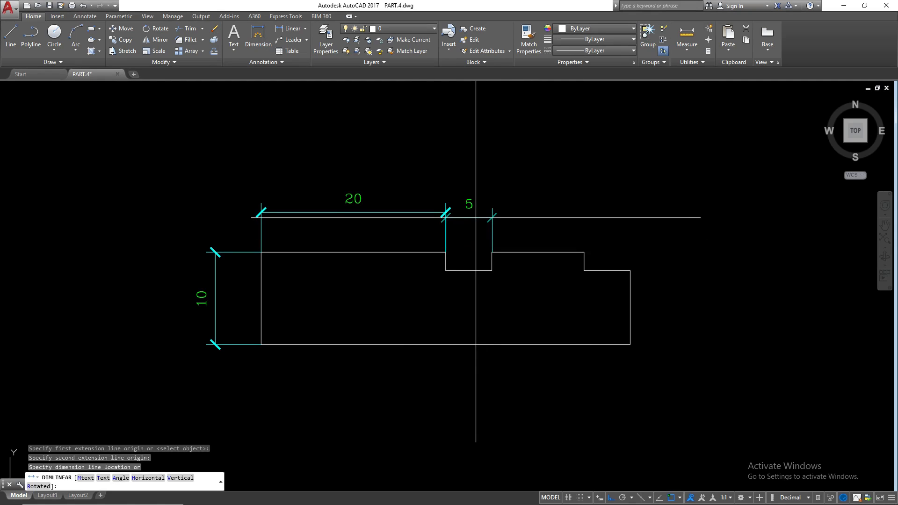
{"action": "left_click", "coordinate": [412, 211]}
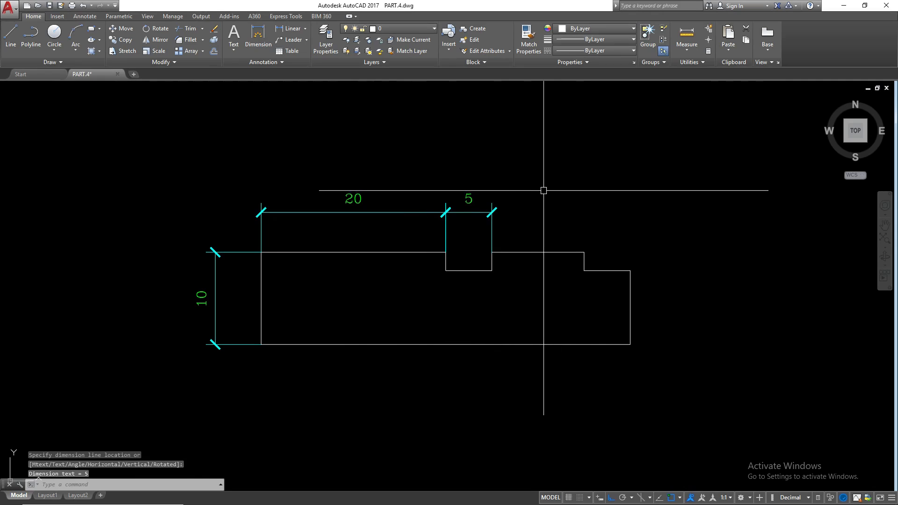
Erase the two horizontal dimensions above the profile and the vertical dimension beside its left edge
{"action": "left_click", "coordinate": [536, 190]}
{"action": "left_click", "coordinate": [441, 202]}
{"action": "left_click", "coordinate": [262, 208]}
{"action": "left_click", "coordinate": [241, 320]}
{"action": "type", "text": "E"}
{"action": "key", "text": "Return"}
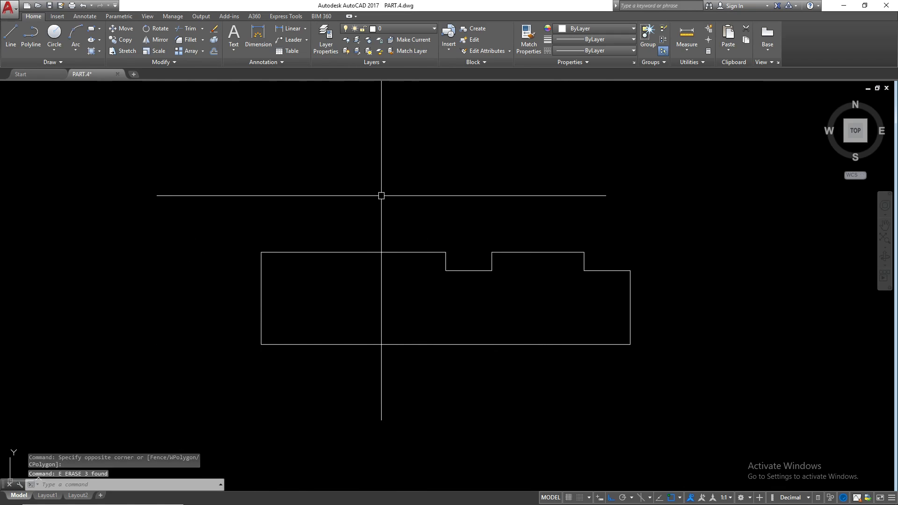
Dimension the profile's bottom edge with a linear dimension by selecting the edge itself, placing it below the profile
{"action": "type", "text": "DL"}
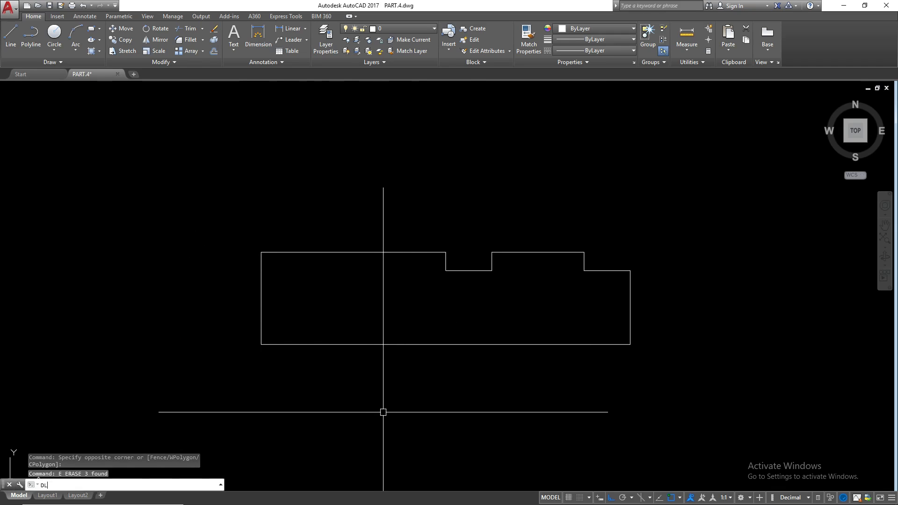
{"action": "type", "text": "I"}
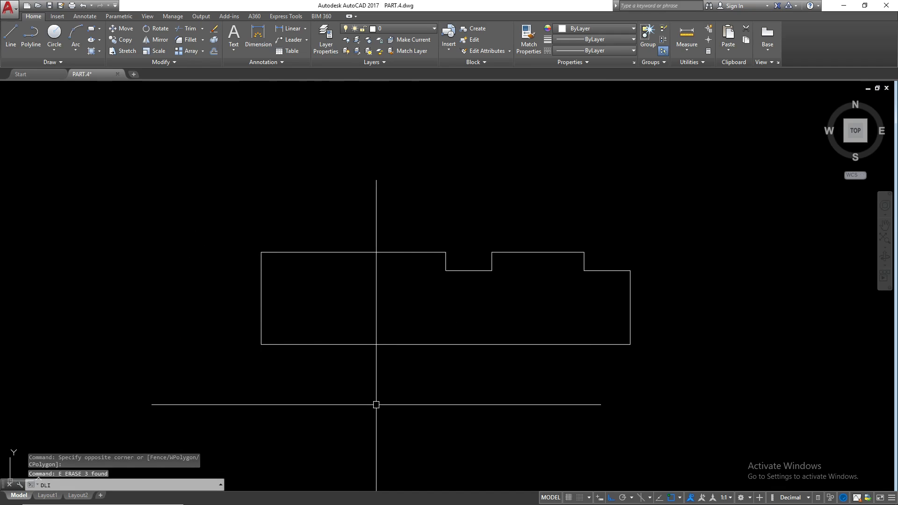
{"action": "key", "text": "Return"}
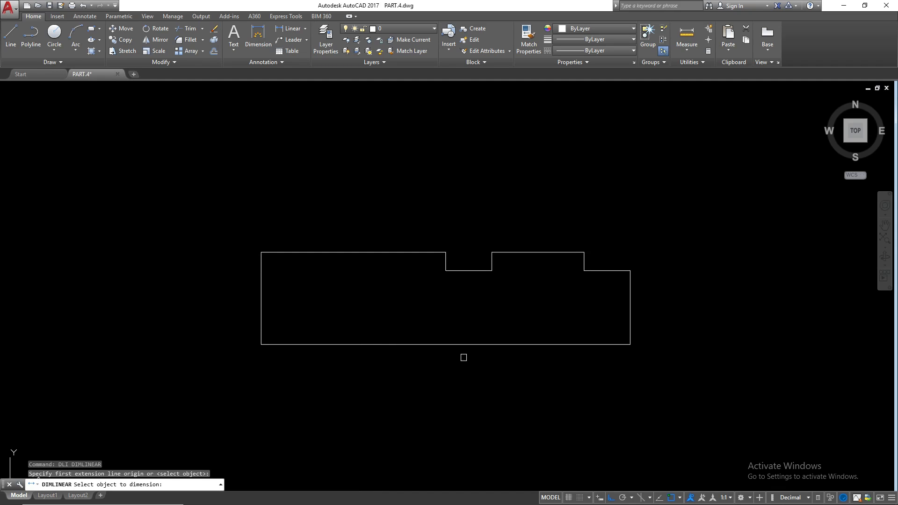
{"action": "left_click", "coordinate": [467, 345]}
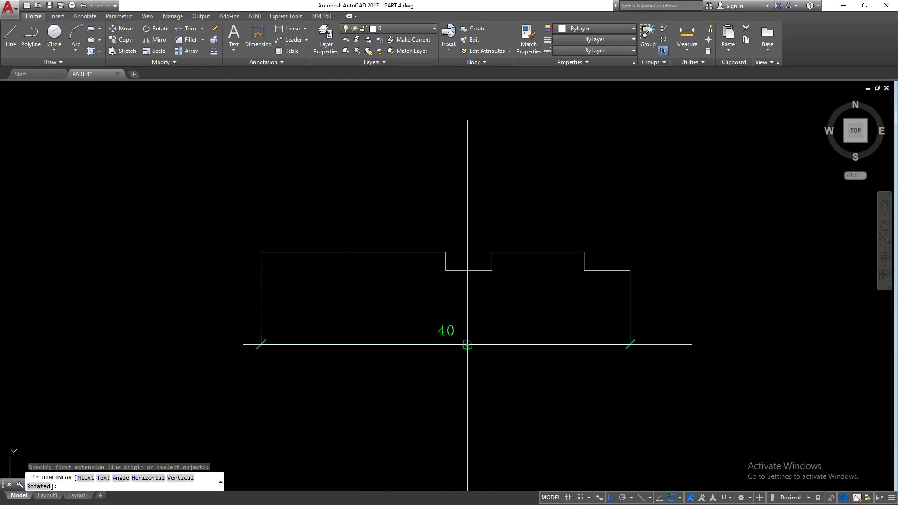
{"action": "left_click", "coordinate": [467, 400]}
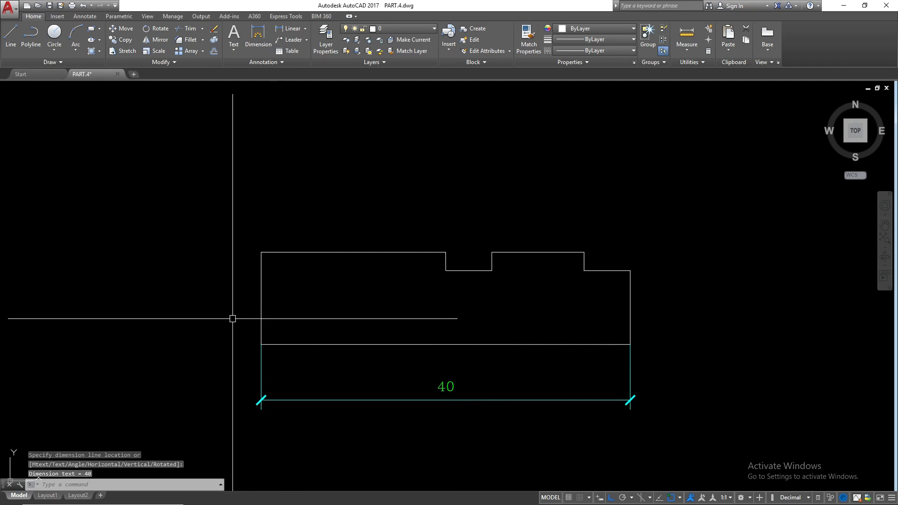
Add vertical linear dimensions to the profile's left and right edges by selecting each edge, placing them outside the profile
{"action": "key", "text": "Return"}
{"action": "key", "text": "Return"}
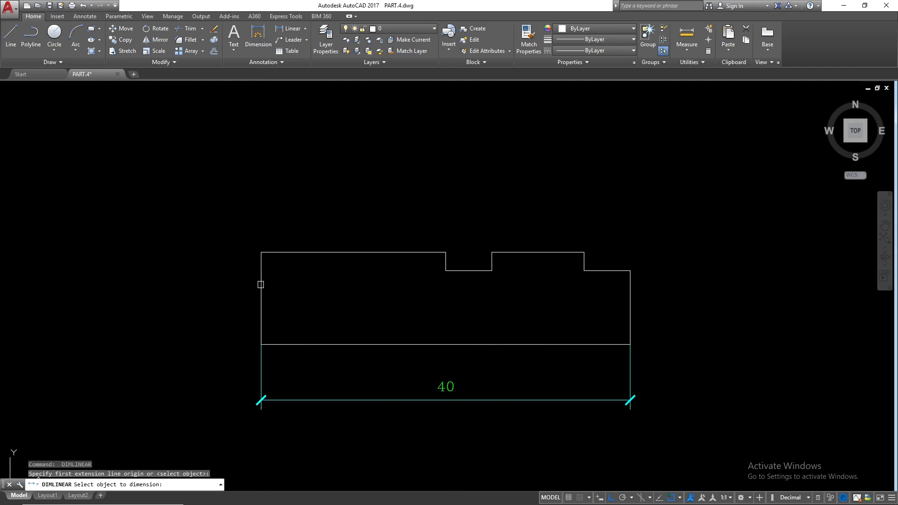
{"action": "left_click", "coordinate": [260, 284]}
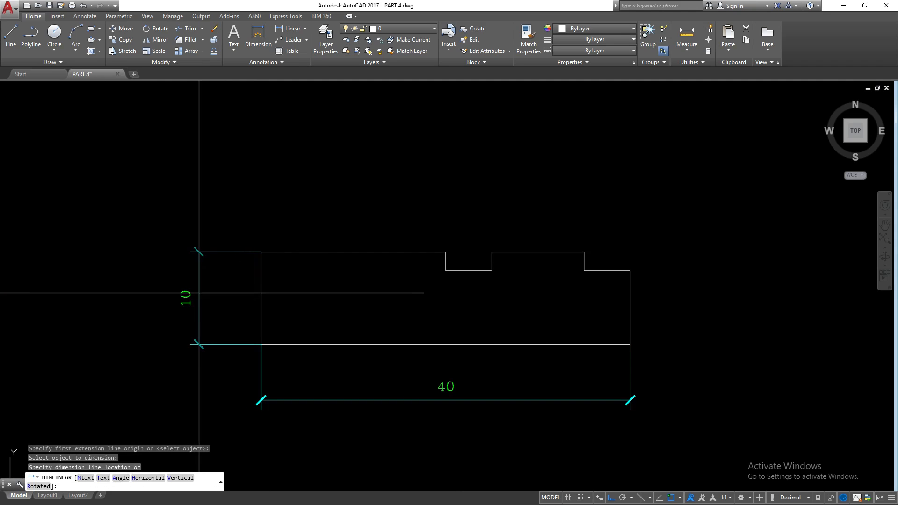
{"action": "left_click", "coordinate": [199, 292]}
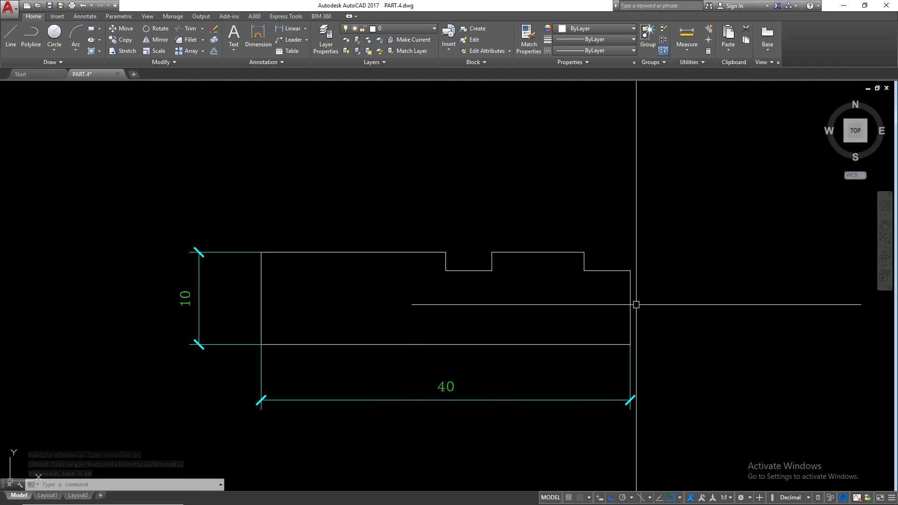
{"action": "key", "text": "Return"}
{"action": "key", "text": "Return"}
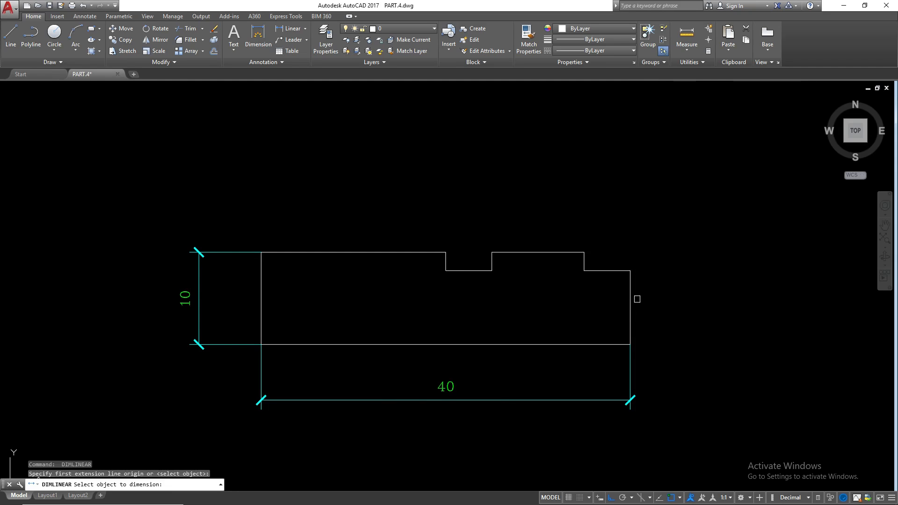
{"action": "left_click", "coordinate": [630, 296]}
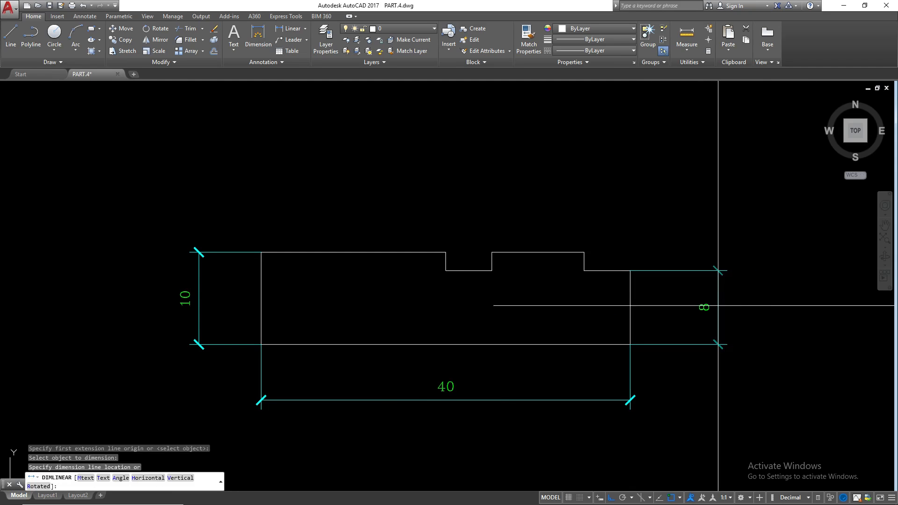
{"action": "left_click", "coordinate": [696, 307]}
Erase the three linear dimensions around the profile's bottom, left and right edges
{"action": "left_click", "coordinate": [723, 230]}
{"action": "left_click", "coordinate": [686, 347]}
{"action": "left_click", "coordinate": [679, 391]}
{"action": "left_click", "coordinate": [440, 439]}
{"action": "left_click", "coordinate": [232, 216]}
{"action": "left_click", "coordinate": [160, 387]}
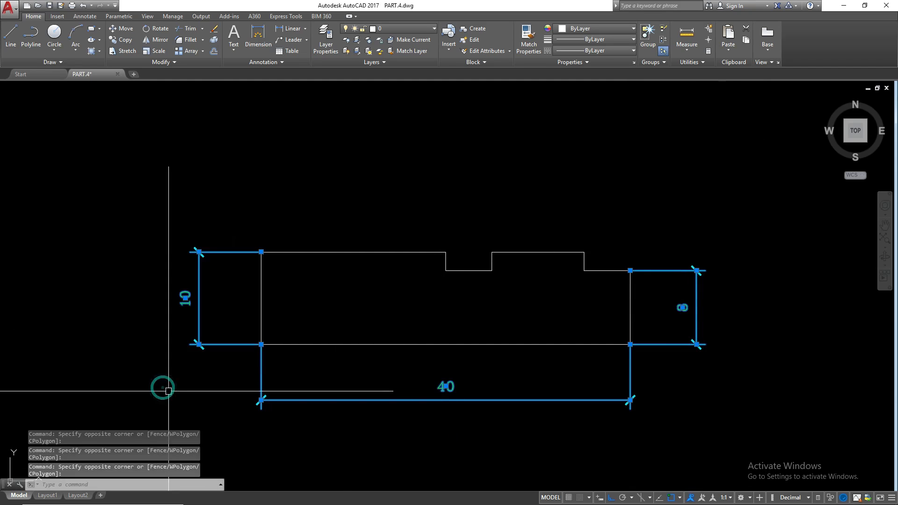
{"action": "type", "text": "e"}
{"action": "key", "text": "Return"}
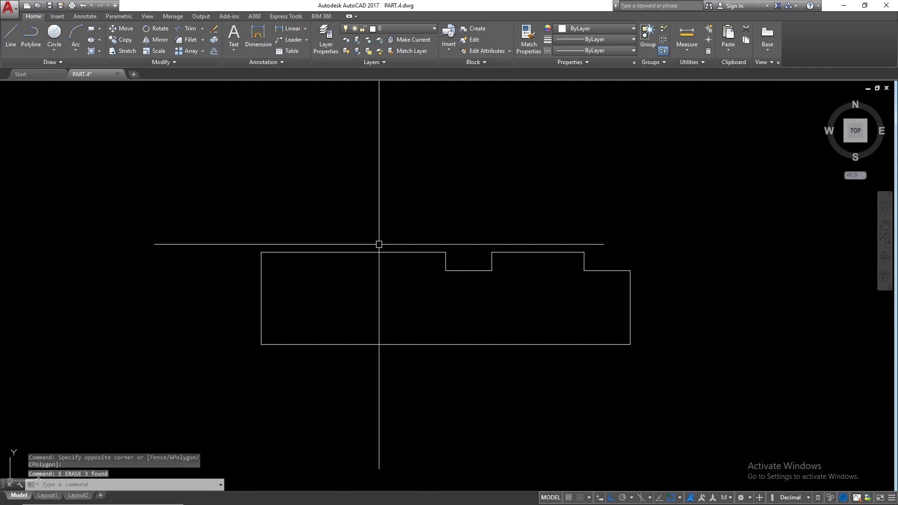
Add a linear dimension above the profile between the endpoints of its long upper-left edge
{"action": "type", "text": "DLI"}
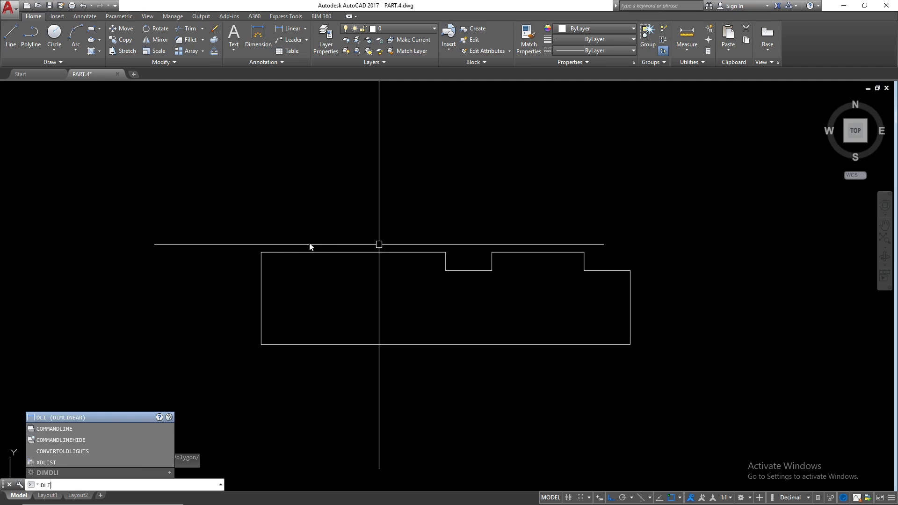
{"action": "key", "text": "Return"}
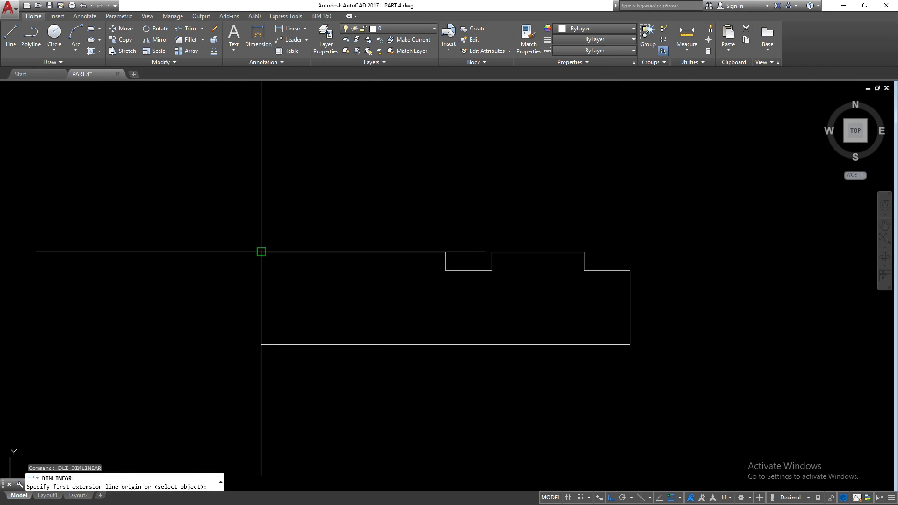
{"action": "left_click", "coordinate": [260, 251]}
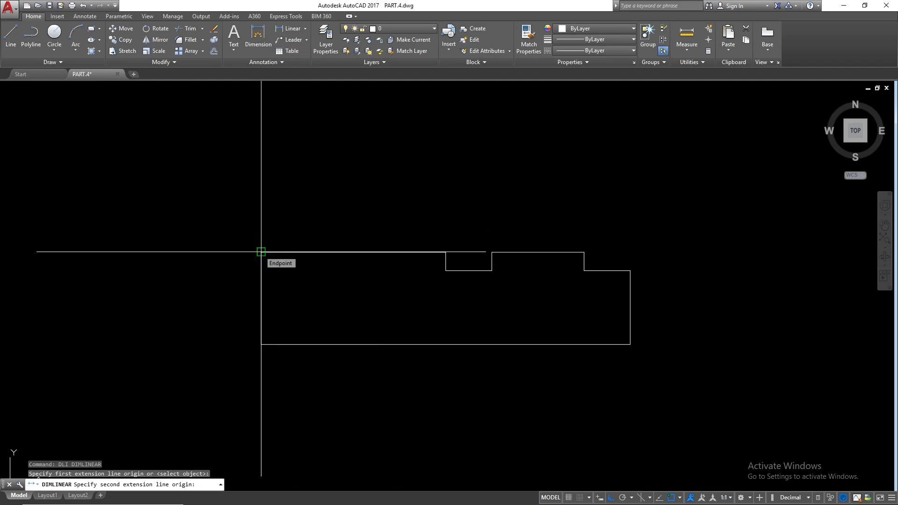
{"action": "left_click", "coordinate": [445, 251]}
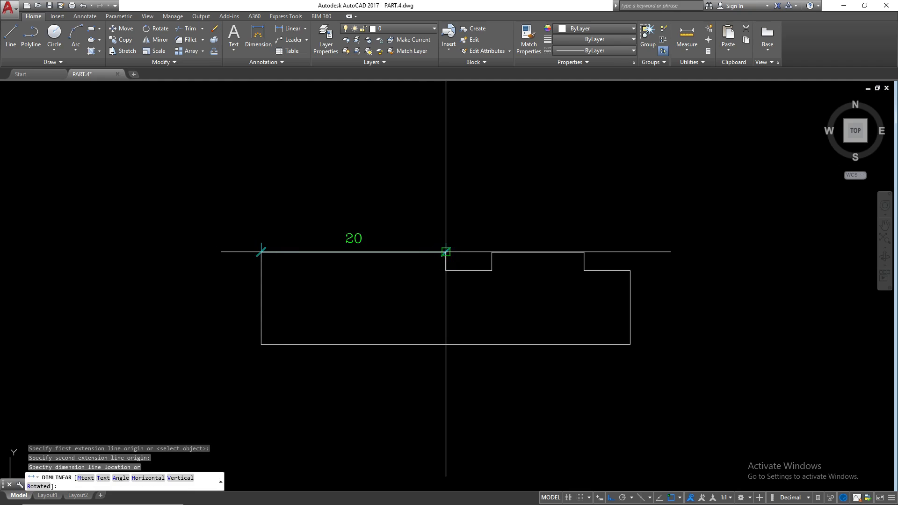
{"action": "left_click", "coordinate": [416, 202]}
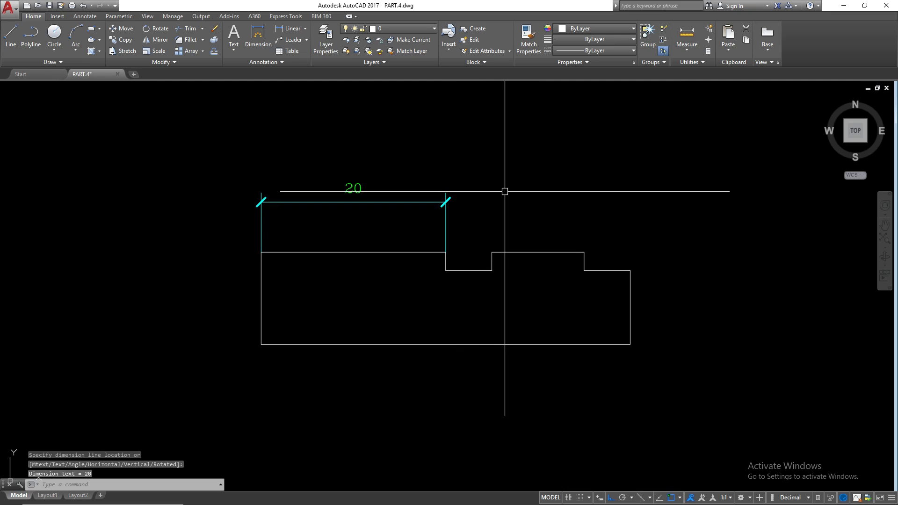
Continue the dimension chain across the notch, the raised upper edge and the right-hand step with Continue Dimension
{"action": "type", "text": "DCO"}
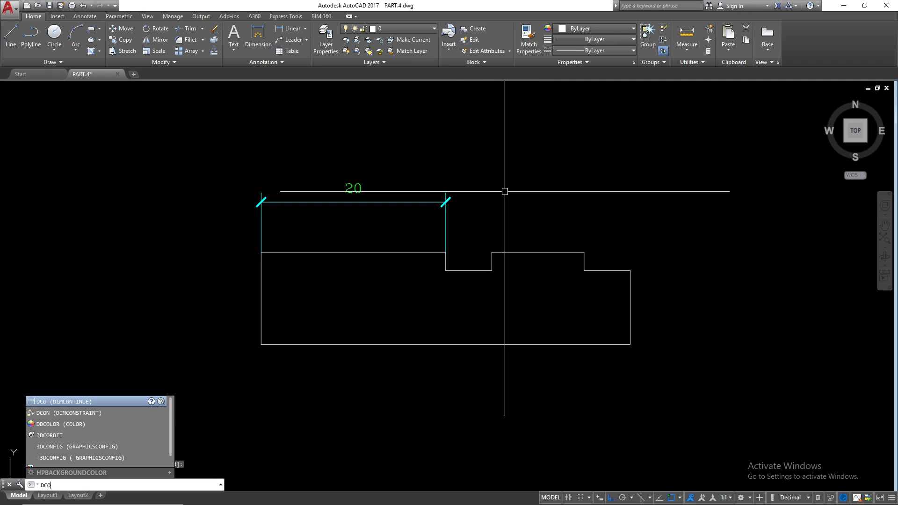
{"action": "key", "text": "Return"}
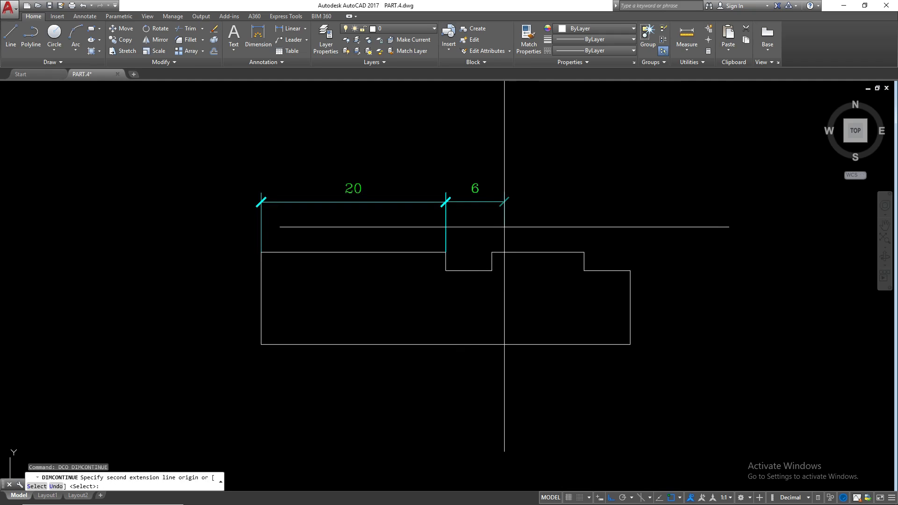
{"action": "left_click", "coordinate": [491, 251]}
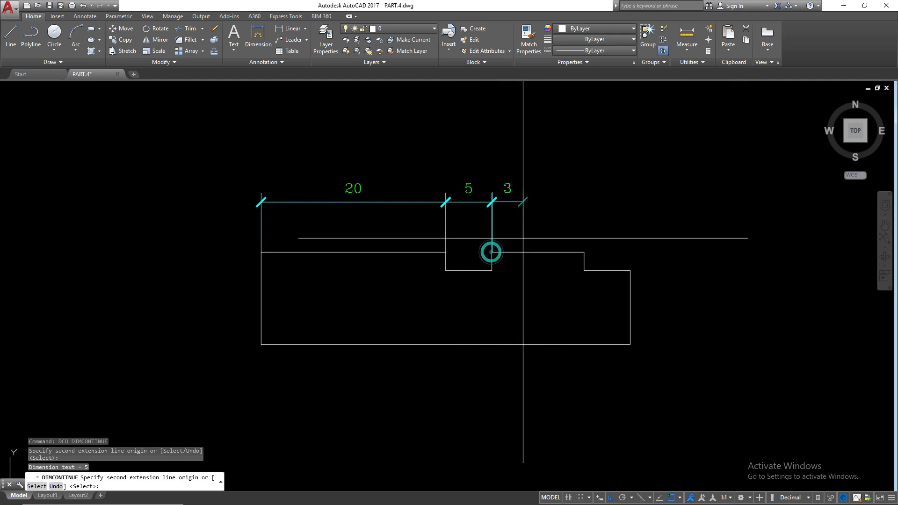
{"action": "left_click", "coordinate": [584, 252]}
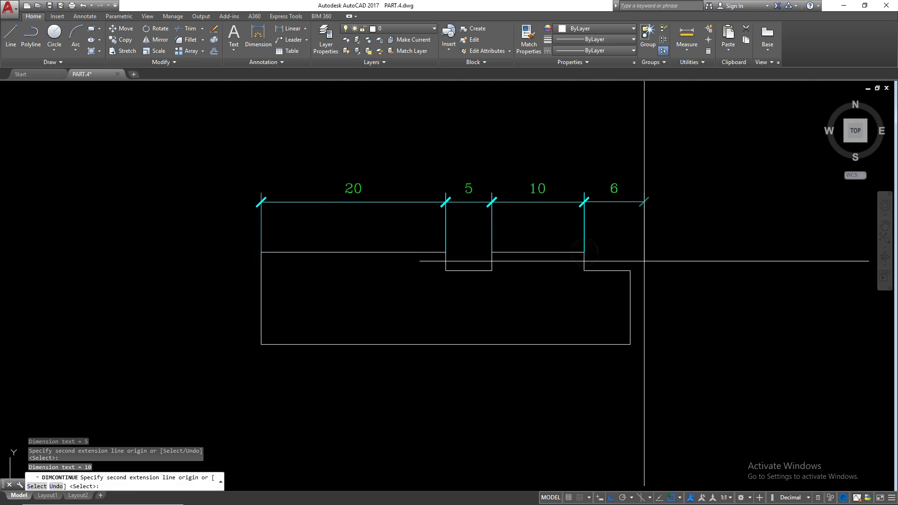
{"action": "left_click", "coordinate": [630, 271]}
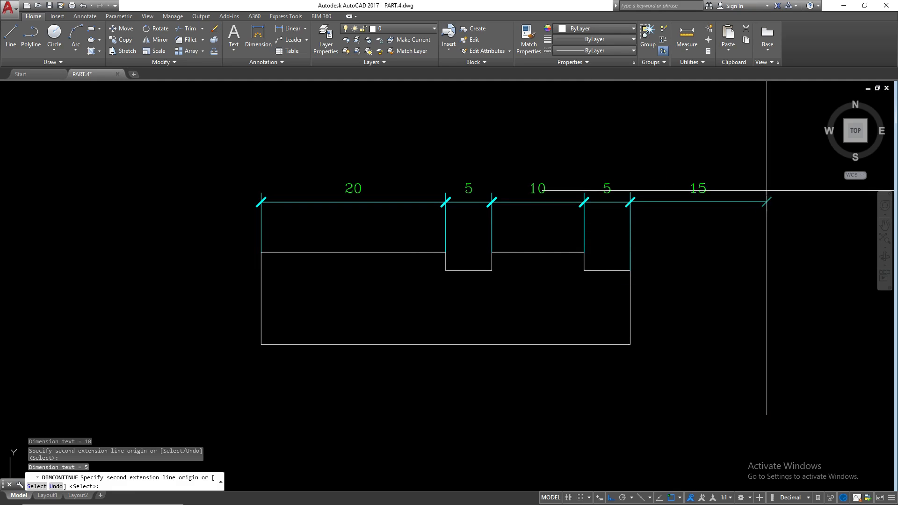
{"action": "key", "text": "Return"}
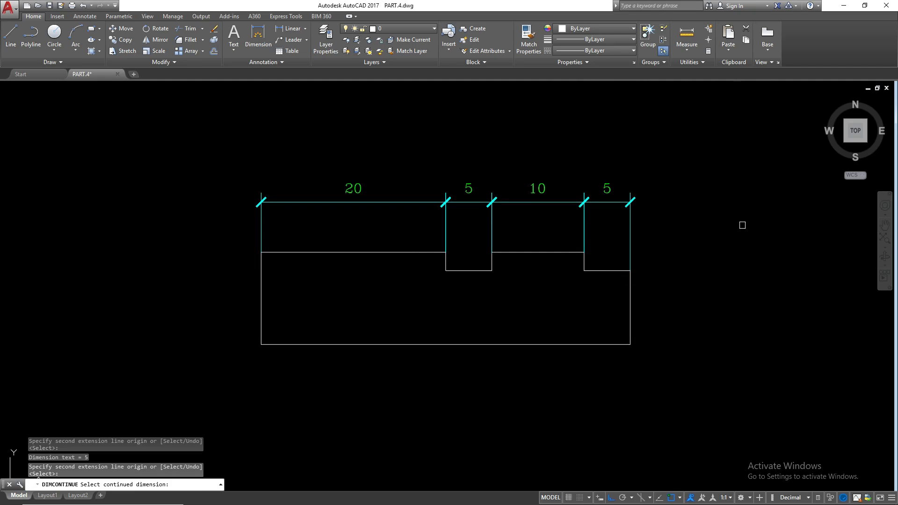
{"action": "key", "text": "Return"}
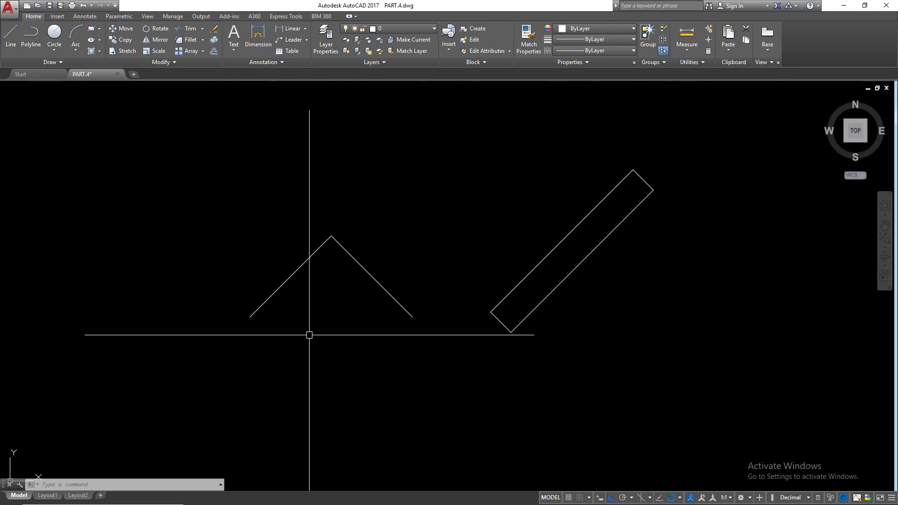
Add aligned dimensions outside both legs of the inverted V, defining each one by the leg's two endpoints
{"action": "type", "text": "DAL"}
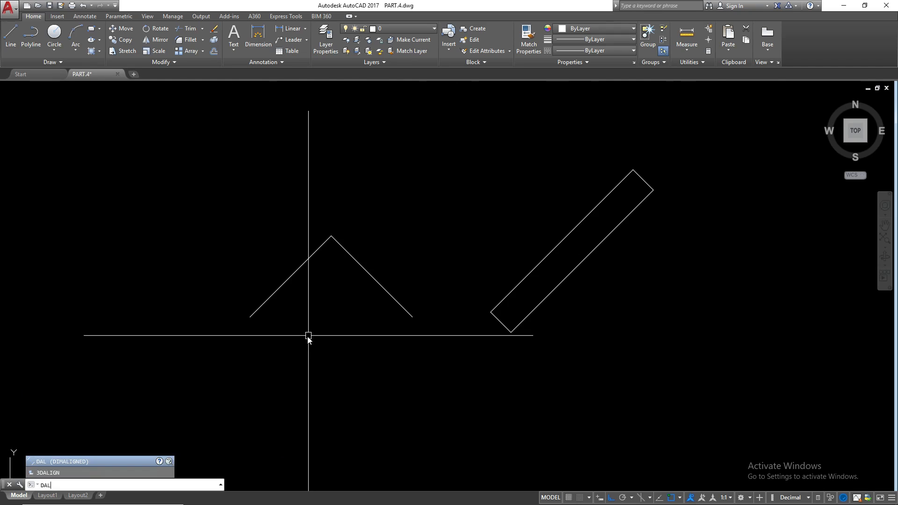
{"action": "key", "text": "Return"}
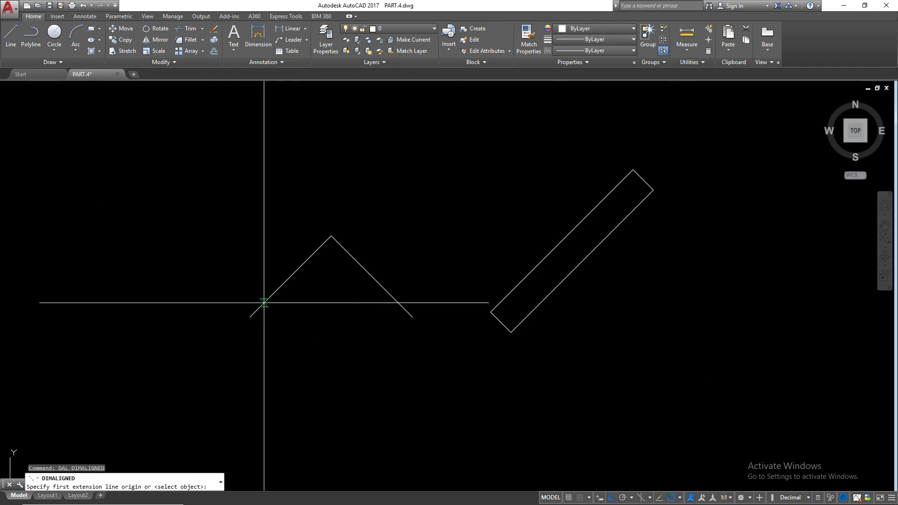
{"action": "left_click", "coordinate": [250, 317]}
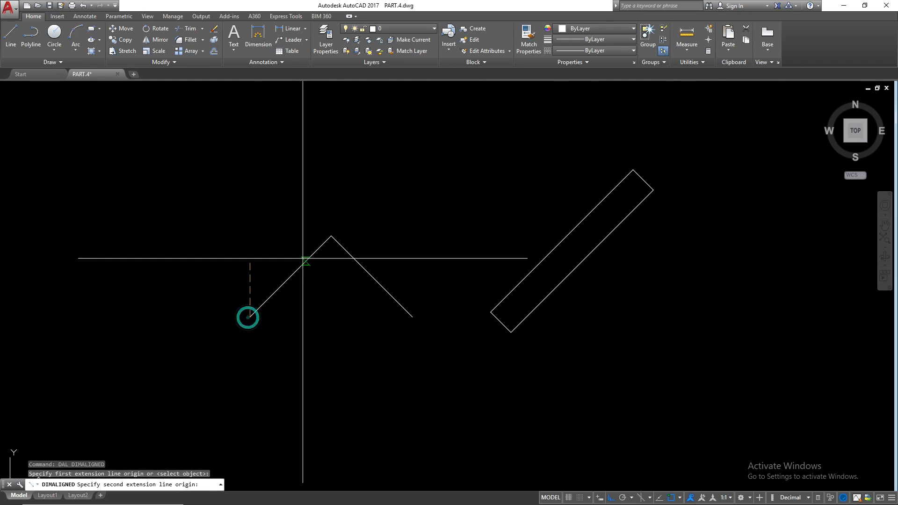
{"action": "left_click", "coordinate": [332, 235]}
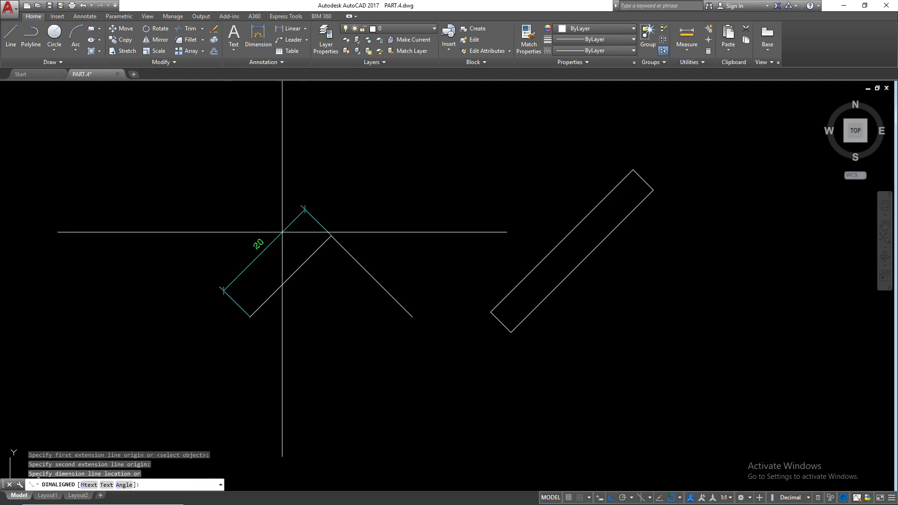
{"action": "left_click", "coordinate": [284, 235]}
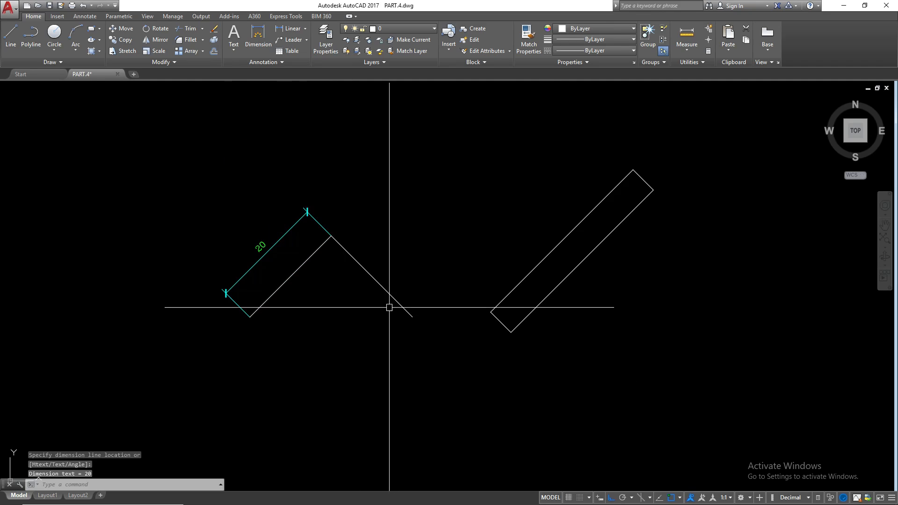
{"action": "key", "text": "Return"}
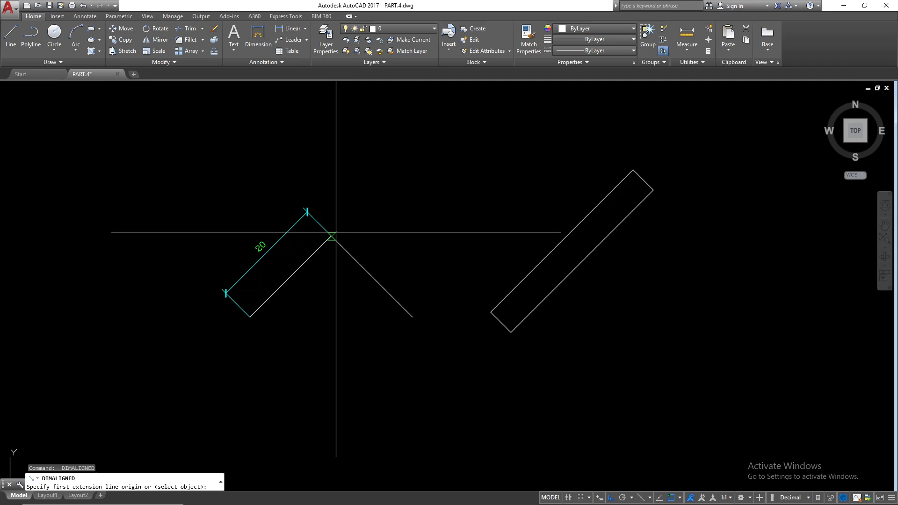
{"action": "left_click", "coordinate": [331, 235]}
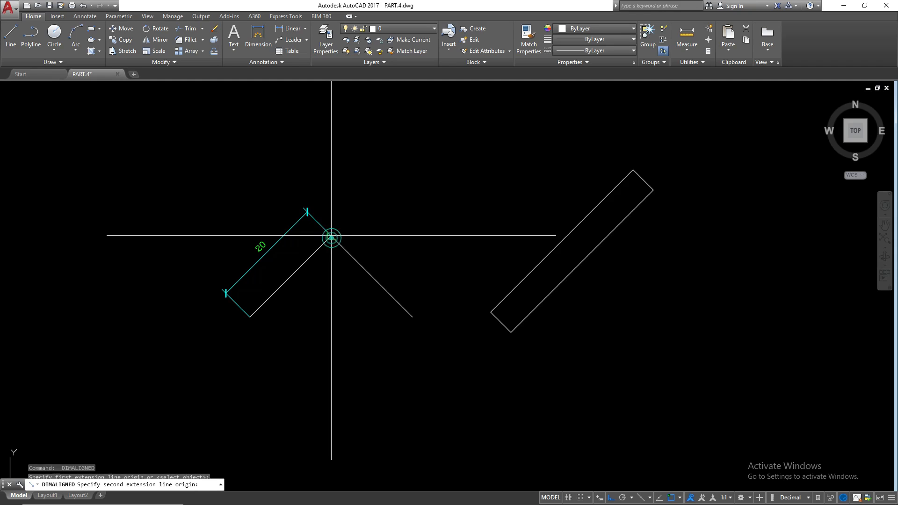
{"action": "left_click", "coordinate": [413, 316]}
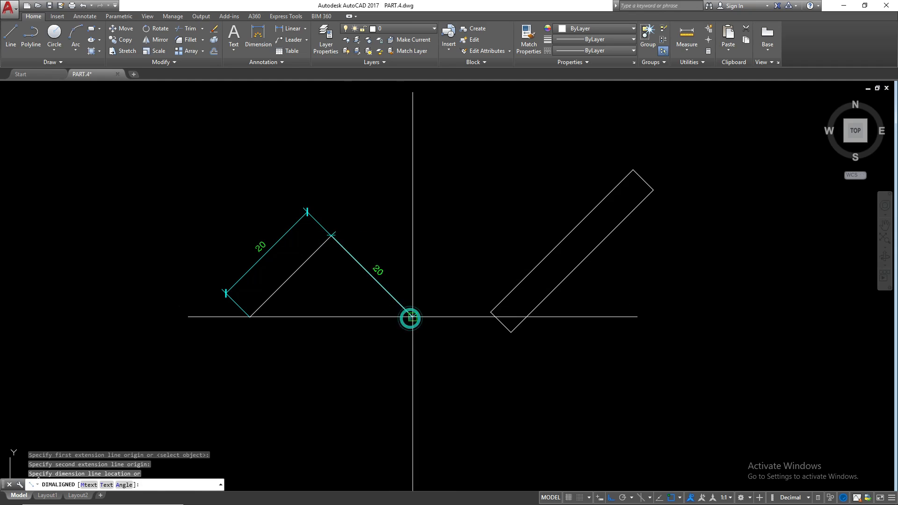
{"action": "left_click", "coordinate": [416, 258]}
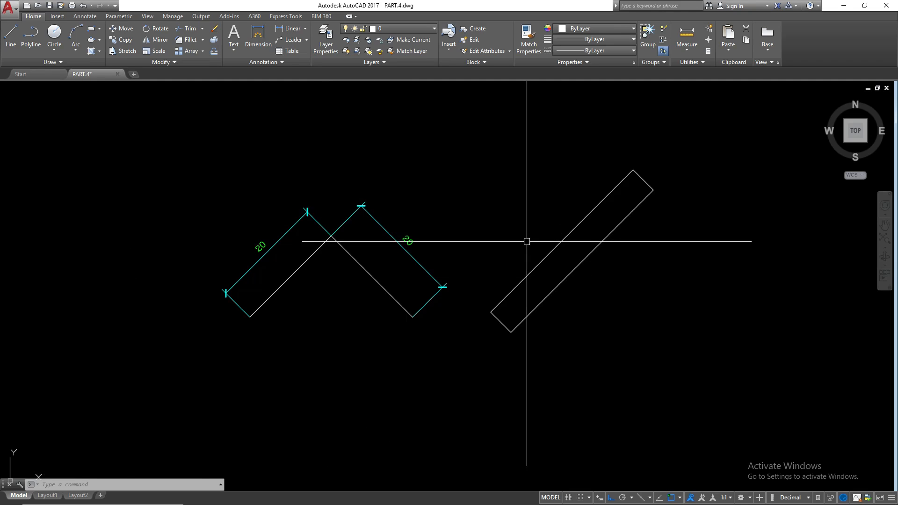
Erase both aligned dimensions from the legs of the inverted V
{"action": "left_click", "coordinate": [387, 185]}
{"action": "left_click", "coordinate": [358, 221]}
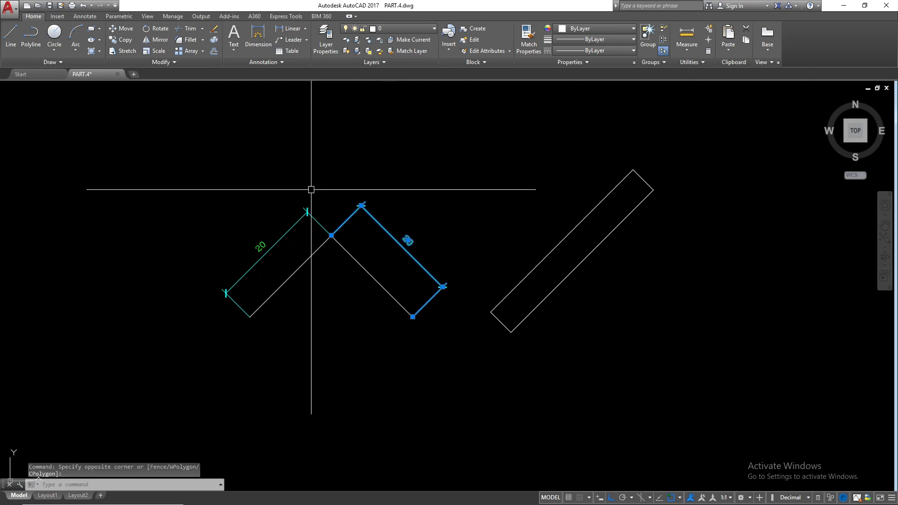
{"action": "type", "text": "e"}
{"action": "key", "text": "Return"}
Add aligned dimensions outside both legs of the inverted V with the select object option, choosing each line directly
{"action": "type", "text": "dal"}
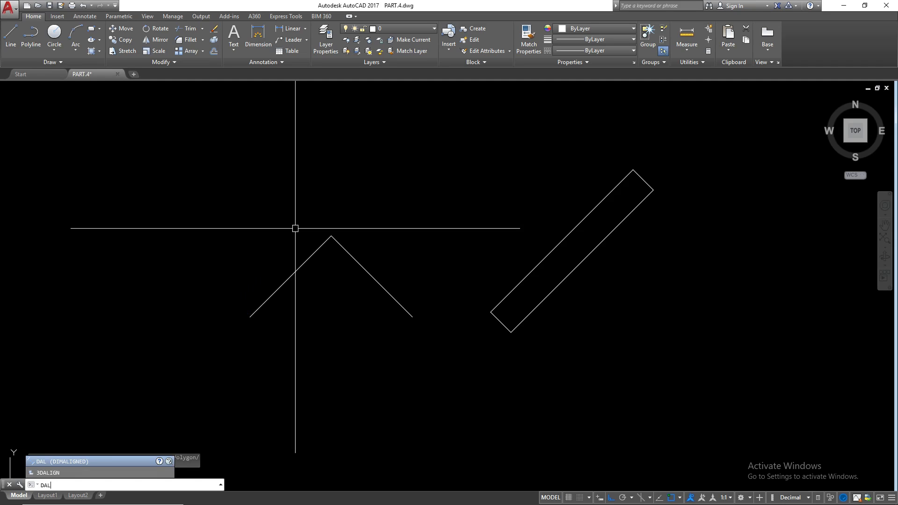
{"action": "key", "text": "Return"}
{"action": "key", "text": "Return"}
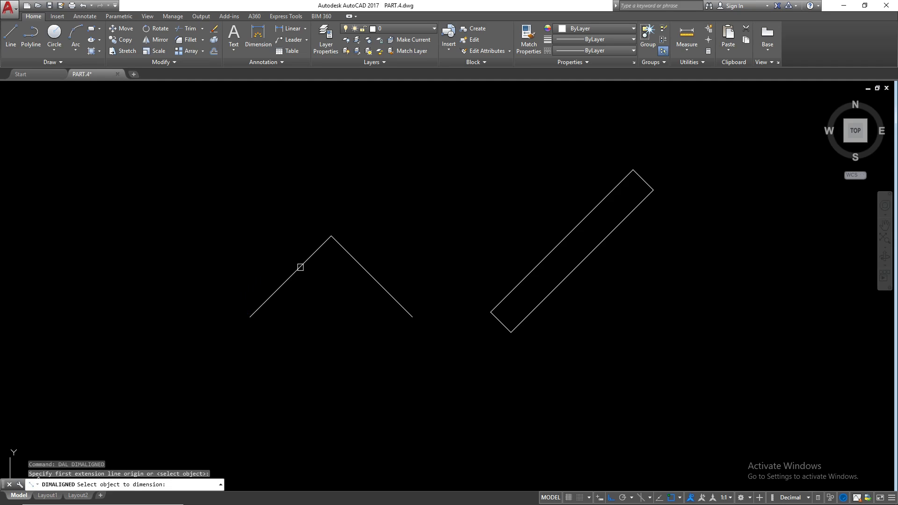
{"action": "left_click", "coordinate": [300, 267]}
{"action": "left_click", "coordinate": [295, 242]}
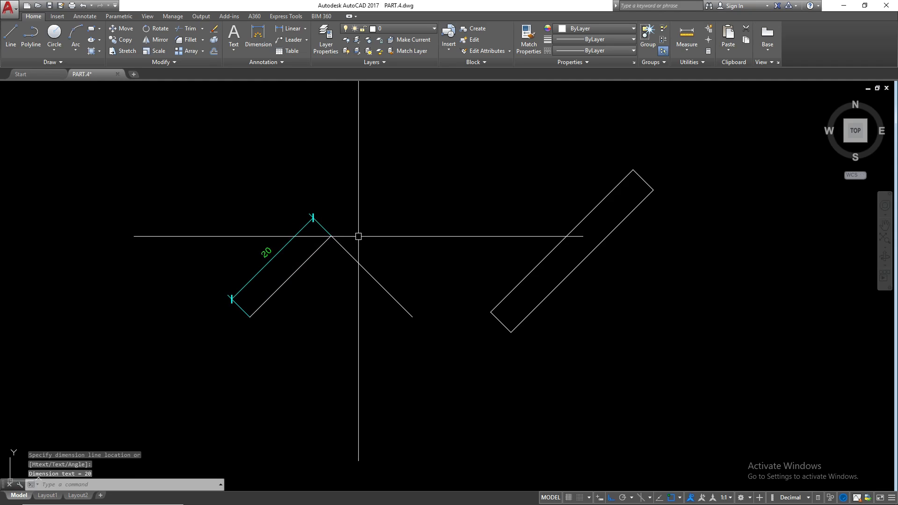
{"action": "key", "text": "Return"}
{"action": "key", "text": "Return"}
{"action": "left_click", "coordinate": [361, 265]}
{"action": "left_click", "coordinate": [385, 243]}
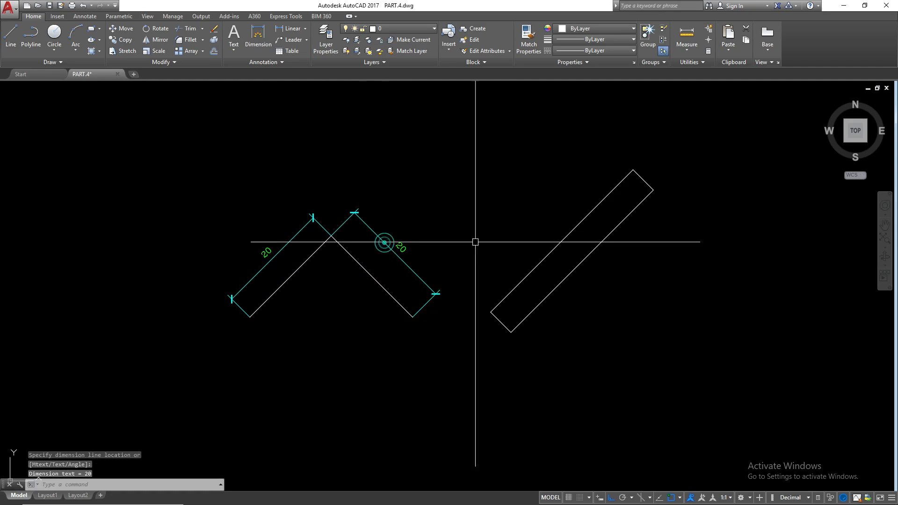
Add aligned dimensions outside the tilted rectangle's upper long edge, upper short edge and lower long edge by selecting each edge
{"action": "key", "text": "Return"}
{"action": "key", "text": "Return"}
{"action": "left_click", "coordinate": [582, 217]}
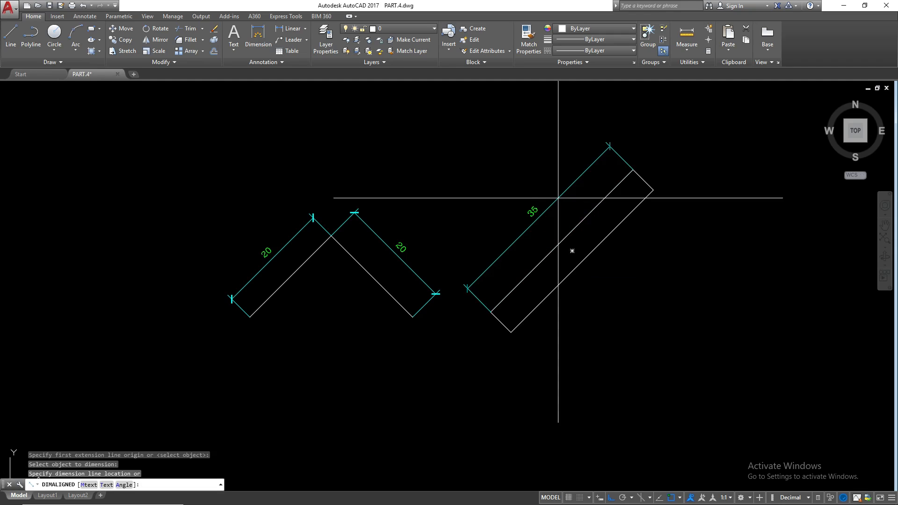
{"action": "left_click", "coordinate": [557, 199]}
{"action": "key", "text": "Return"}
{"action": "key", "text": "Return"}
{"action": "left_click", "coordinate": [640, 174]}
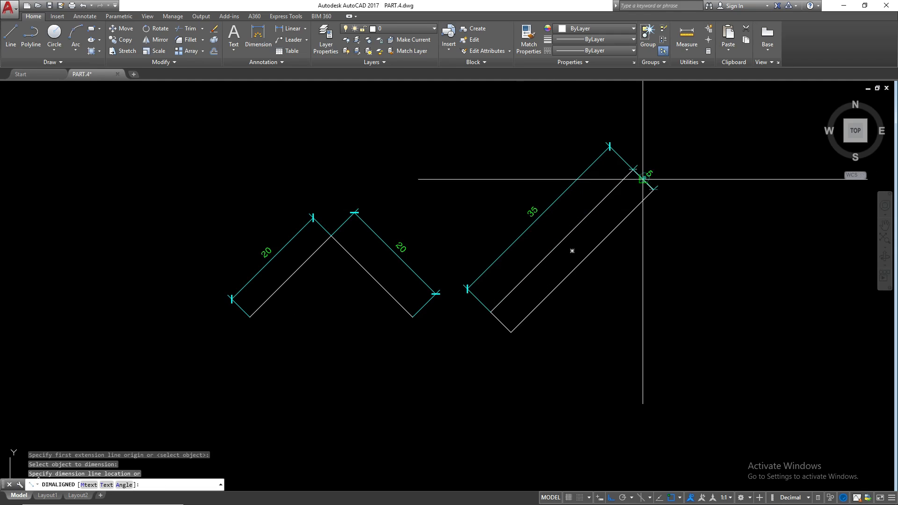
{"action": "left_click", "coordinate": [670, 155]}
{"action": "key", "text": "Return"}
{"action": "key", "text": "Return"}
{"action": "left_click", "coordinate": [629, 216]}
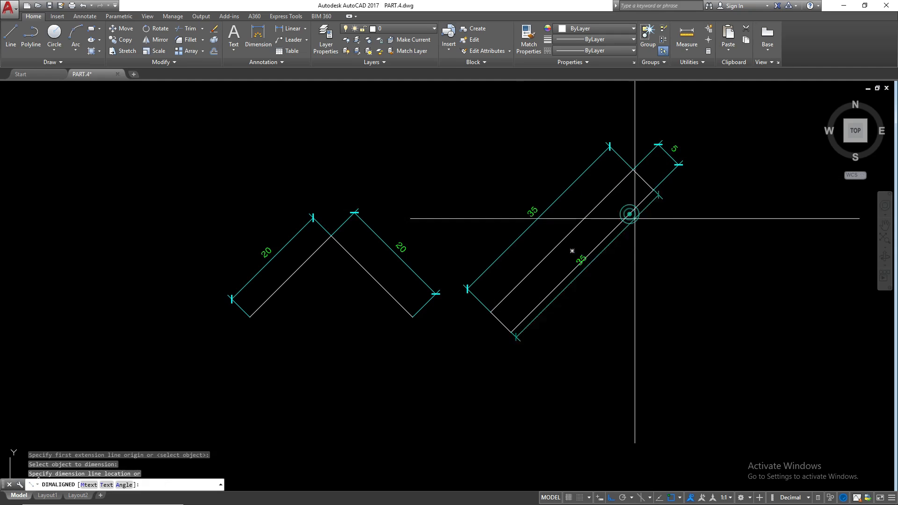
{"action": "left_click", "coordinate": [657, 256]}
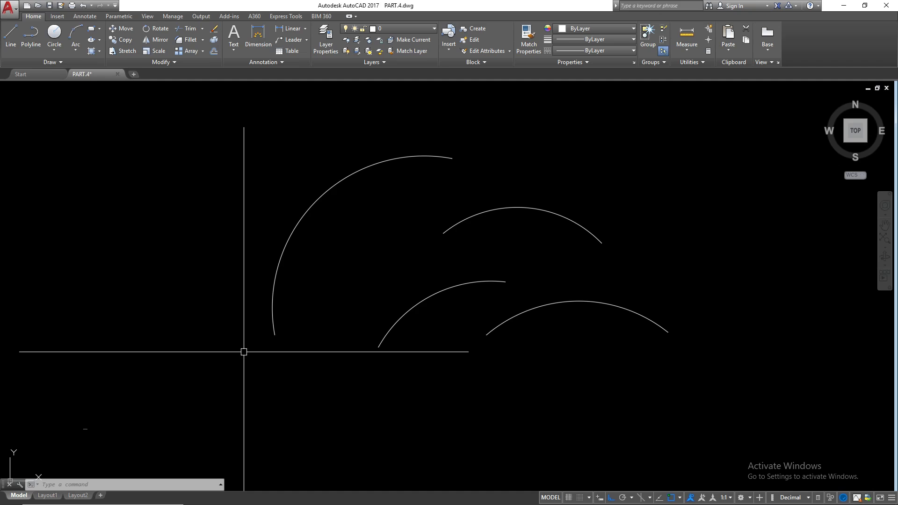
Add arc length dimensions outside the large left arc and the upper-right arc
{"action": "type", "text": "DAR"}
{"action": "key", "text": "Return"}
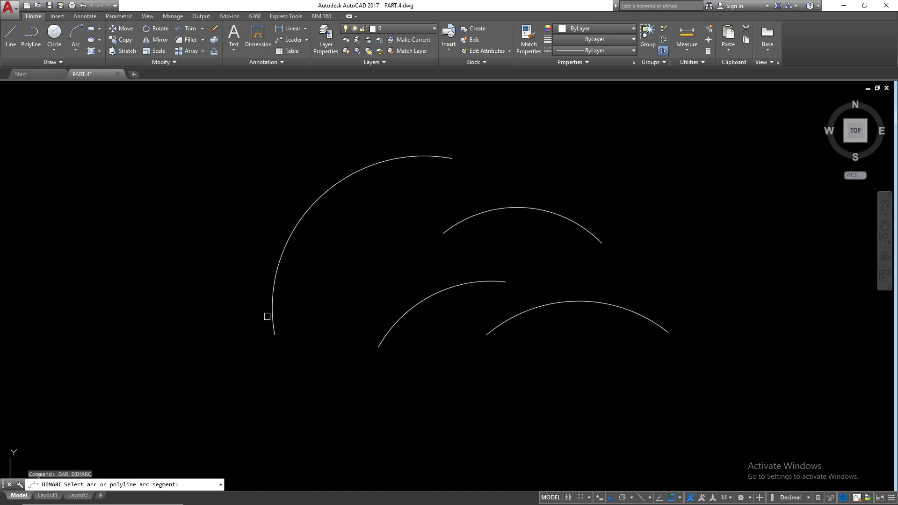
{"action": "left_click", "coordinate": [300, 224]}
{"action": "left_click", "coordinate": [275, 191]}
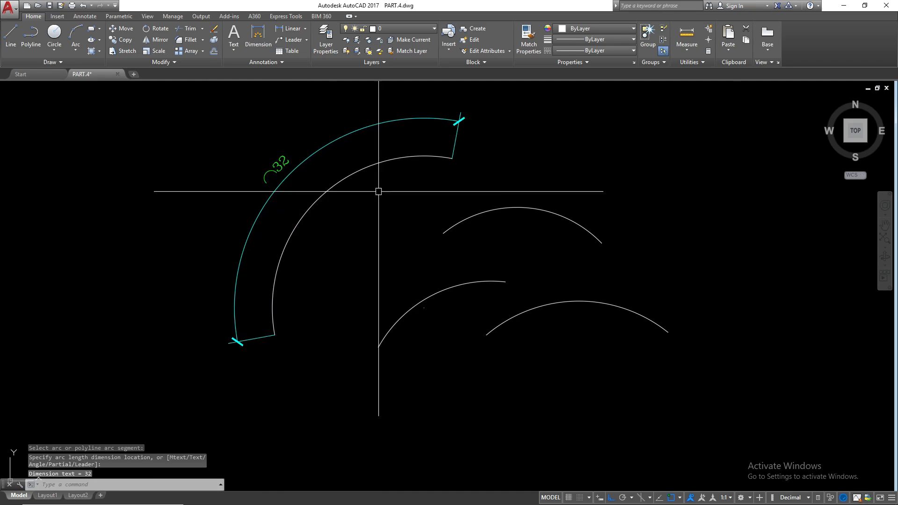
{"action": "key", "text": "Return"}
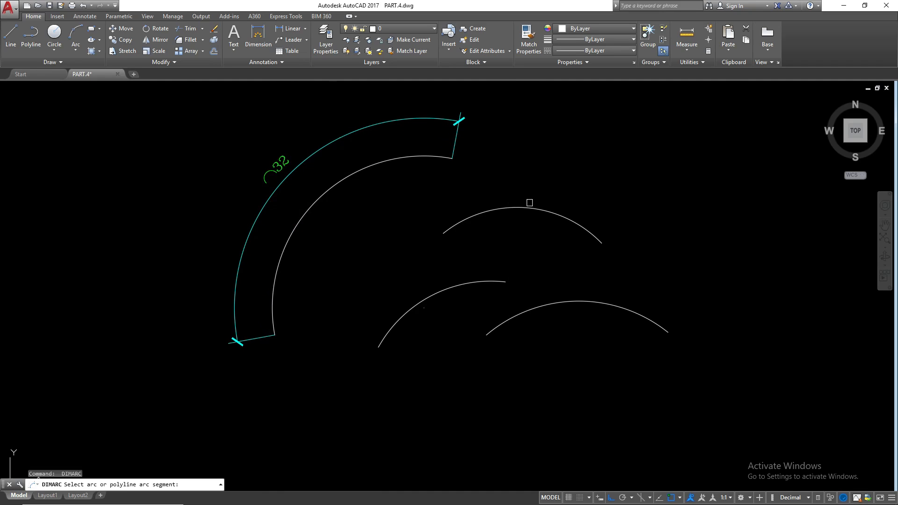
{"action": "left_click", "coordinate": [530, 207]}
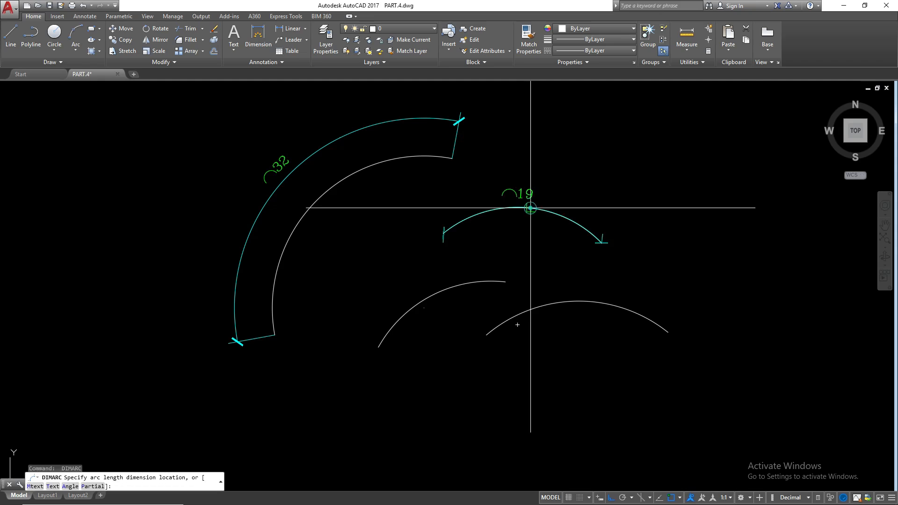
{"action": "left_click", "coordinate": [543, 186]}
Add arc length dimensions above the two lower arcs
{"action": "key", "text": "Return"}
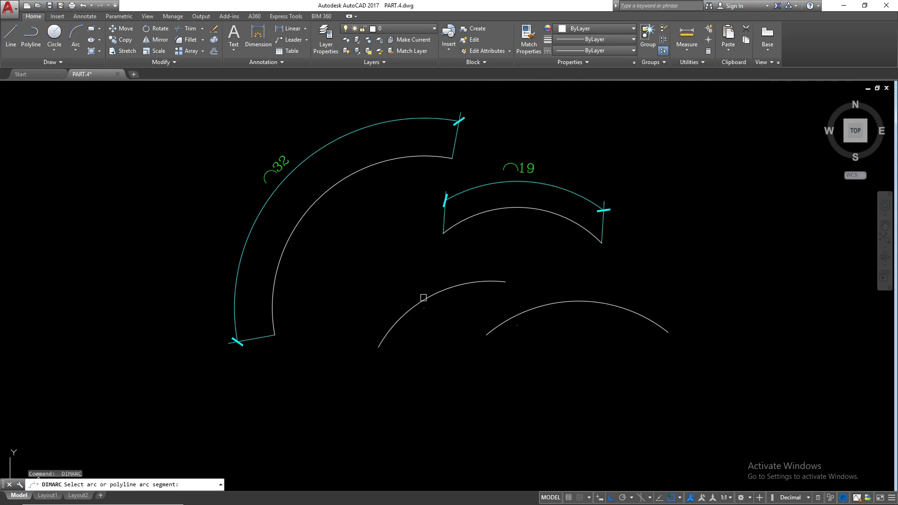
{"action": "left_click", "coordinate": [428, 298]}
{"action": "left_click", "coordinate": [402, 278]}
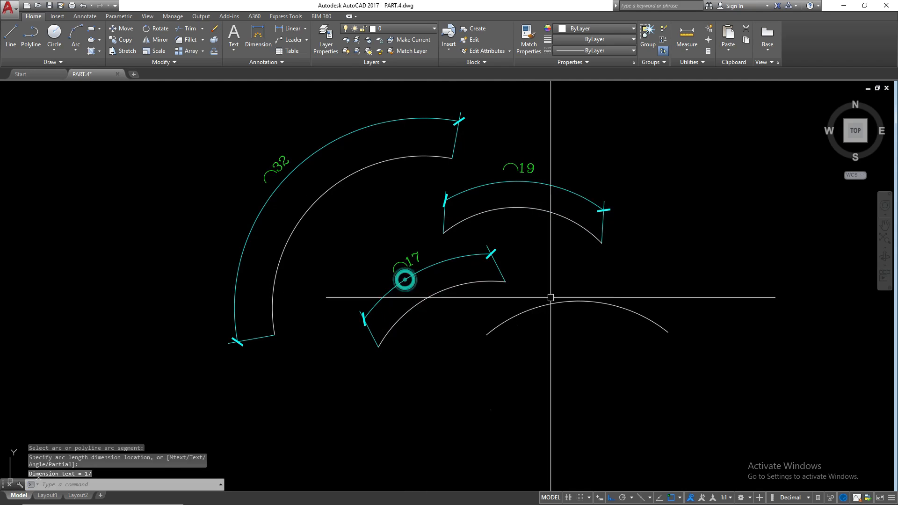
{"action": "key", "text": "Return"}
{"action": "left_click", "coordinate": [584, 296]}
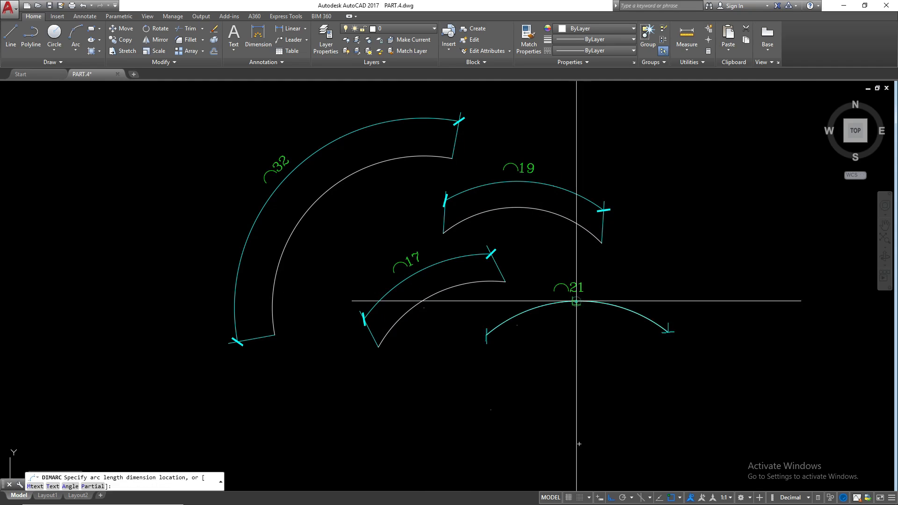
{"action": "left_click", "coordinate": [583, 286]}
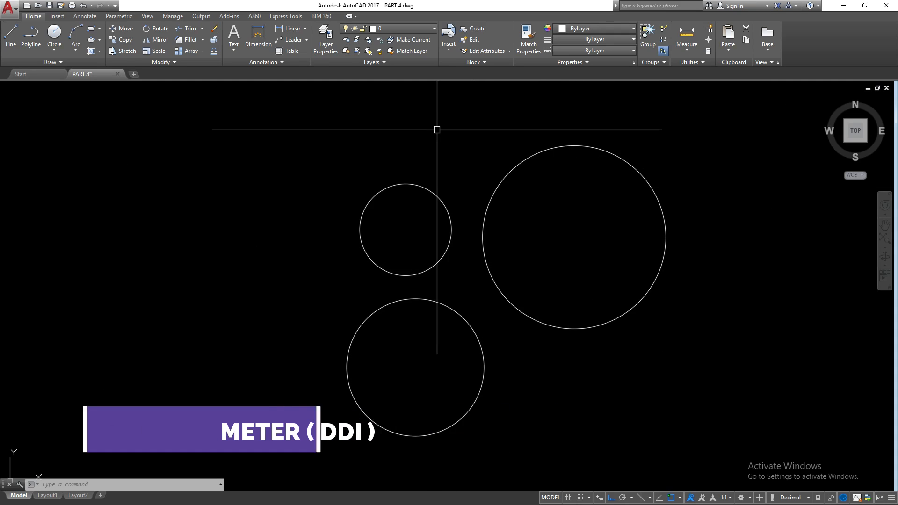
Add diameter dimensions to the small, large and medium circles, placing each outside the circle's upper-left side
{"action": "type", "text": "DDI"}
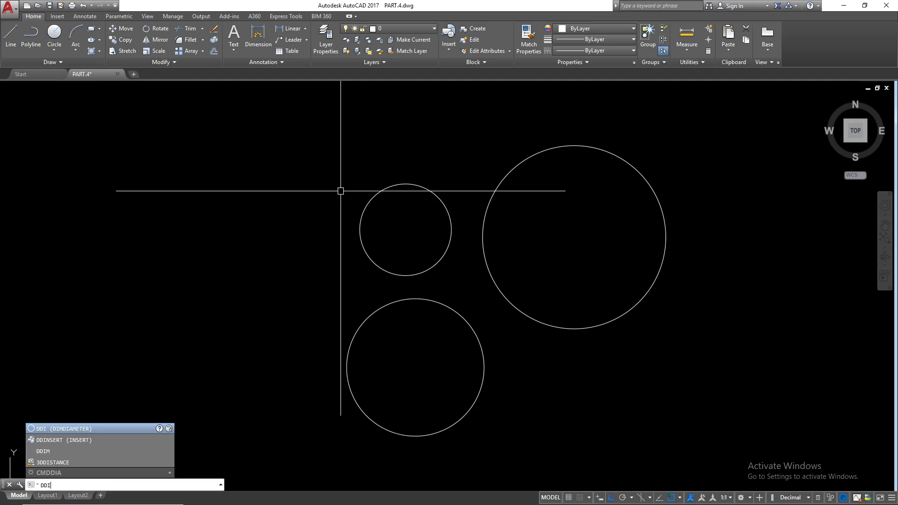
{"action": "key", "text": "Return"}
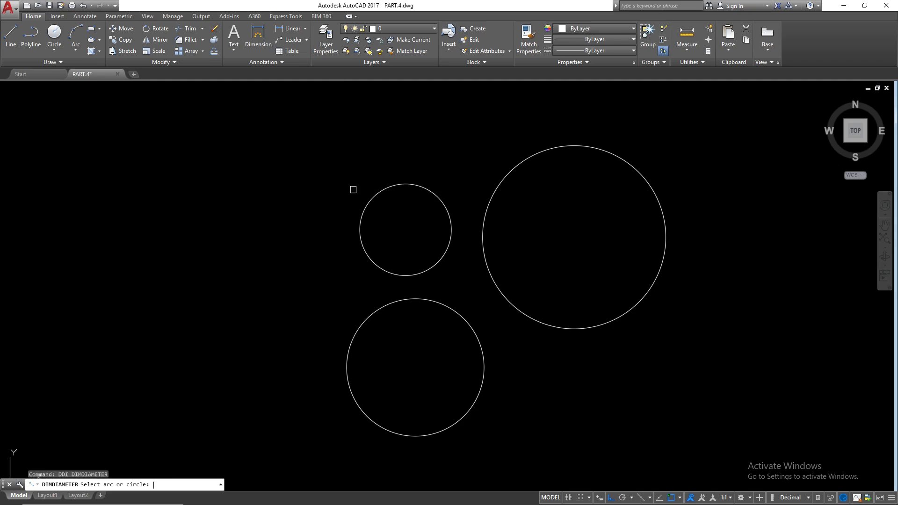
{"action": "left_click", "coordinate": [380, 191]}
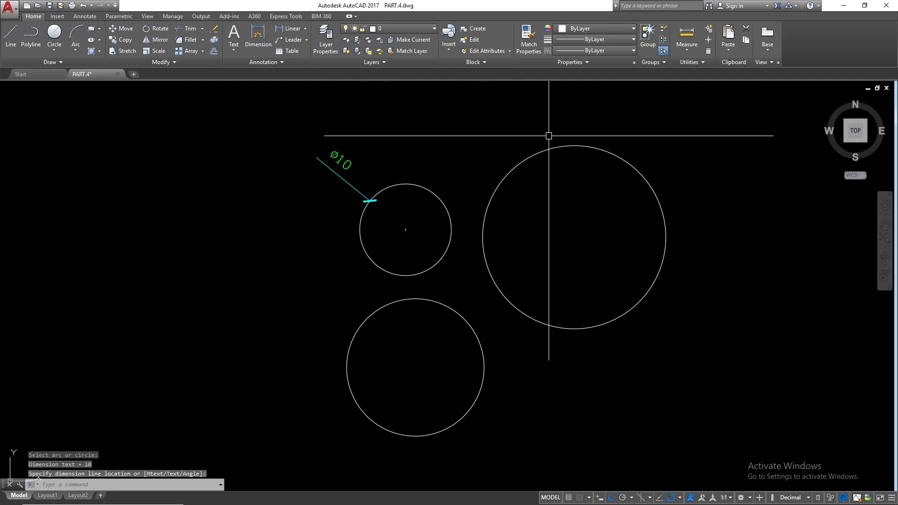
{"action": "key", "text": "Return"}
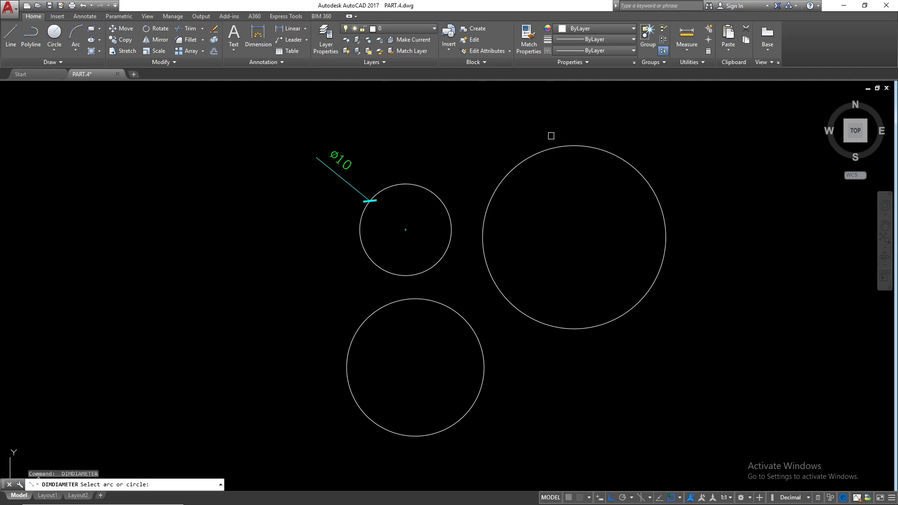
{"action": "left_click", "coordinate": [546, 148]}
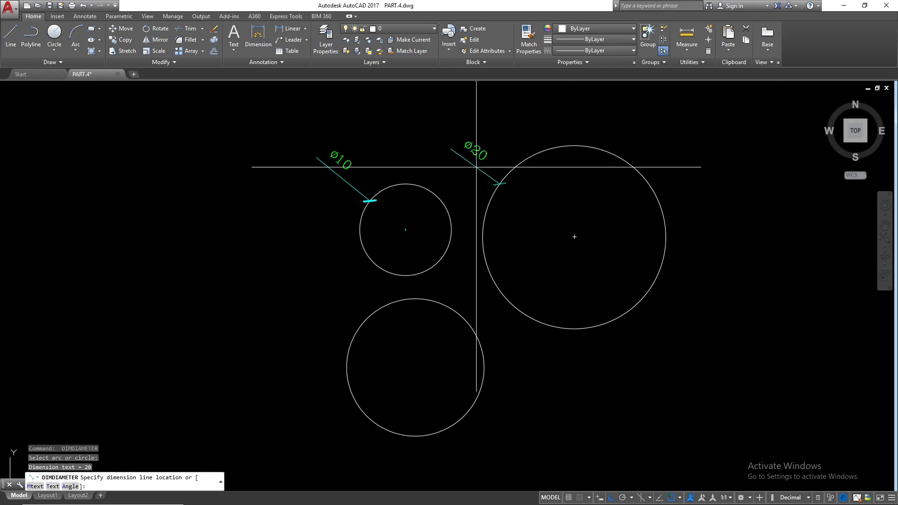
{"action": "left_click", "coordinate": [474, 143]}
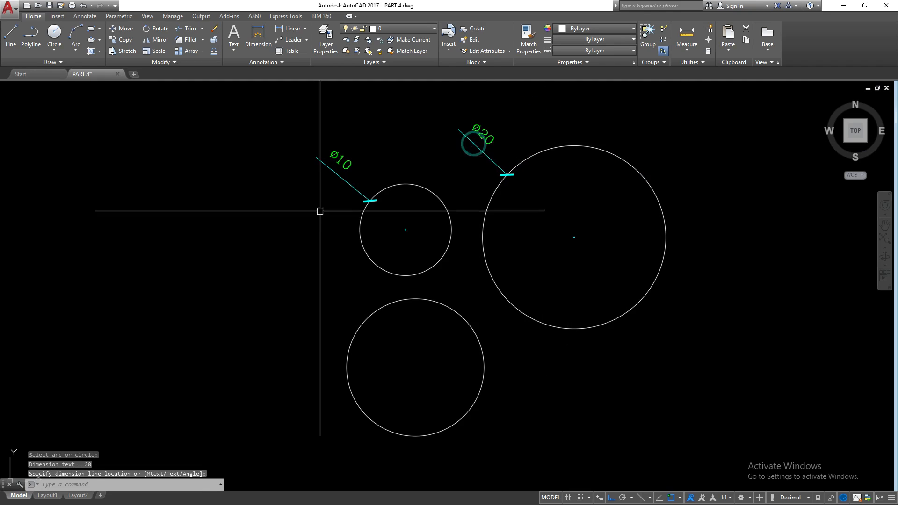
{"action": "key", "text": "Return"}
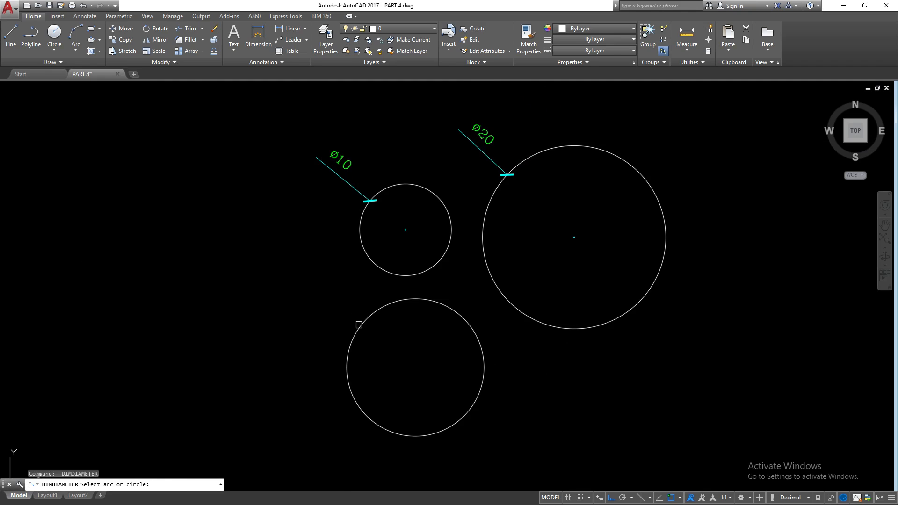
{"action": "left_click", "coordinate": [358, 325]}
{"action": "left_click", "coordinate": [325, 271]}
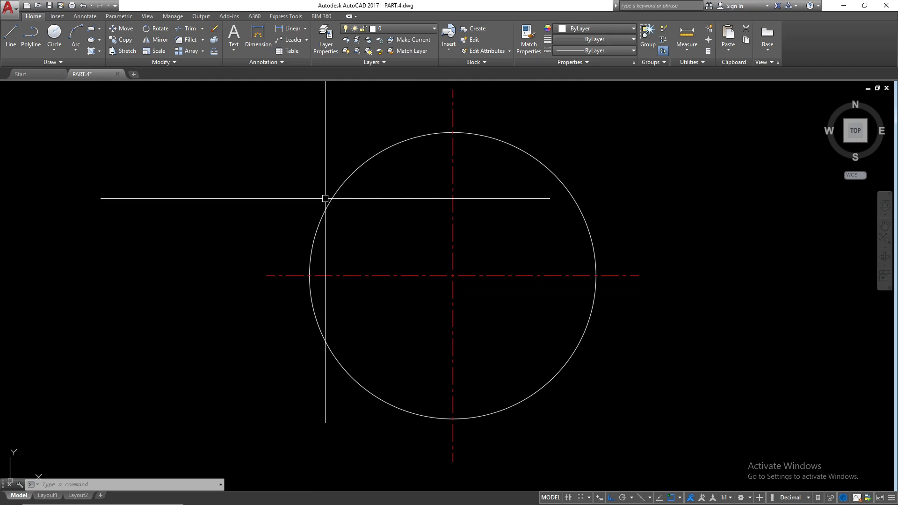
Add an angular dimension to the circle from a point on its upper-left edge to its left quadrant, placed outside the circle
{"action": "type", "text": "DAN"}
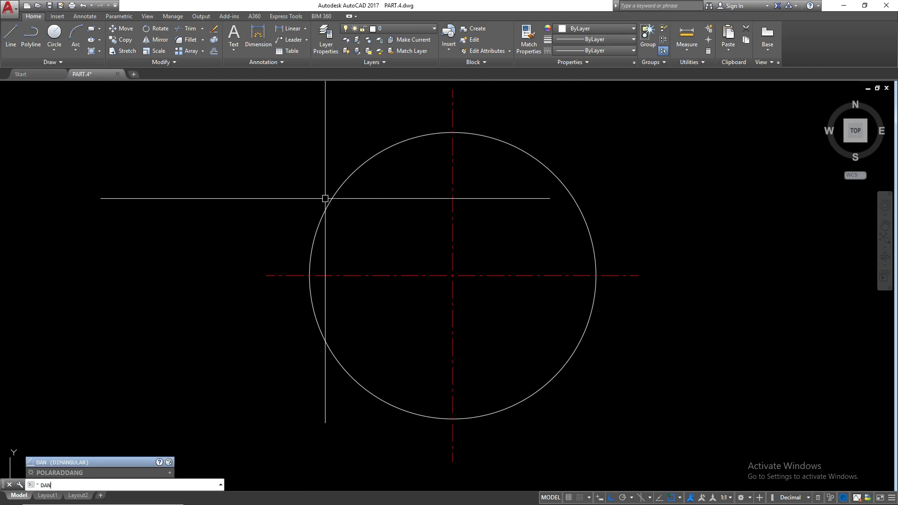
{"action": "key", "text": "Return"}
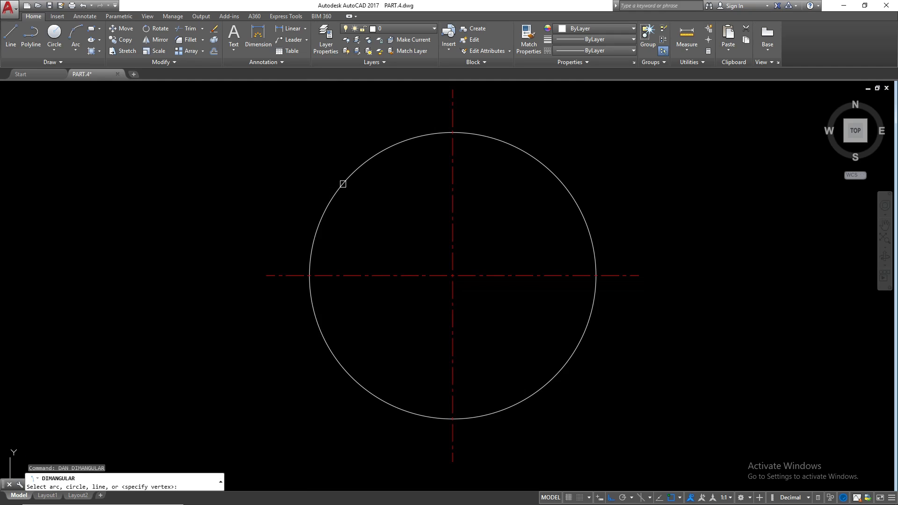
{"action": "left_click", "coordinate": [341, 184]}
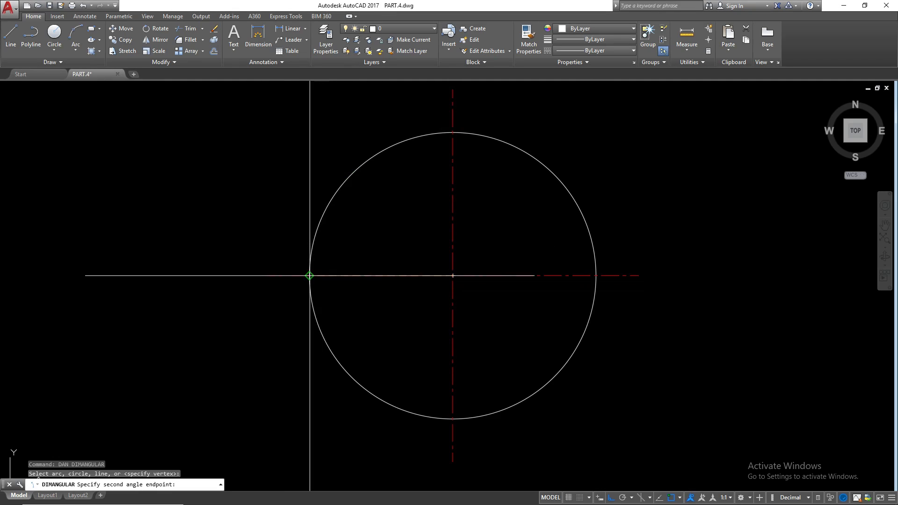
{"action": "left_click", "coordinate": [310, 275]}
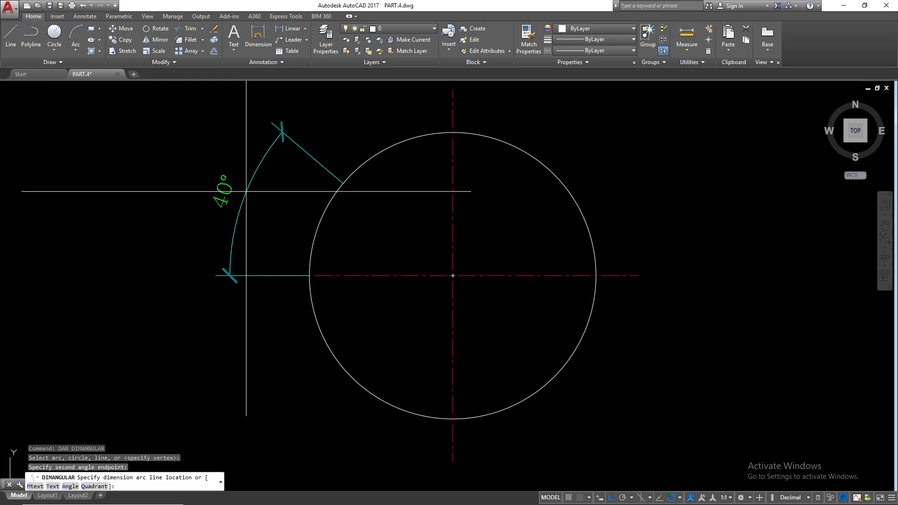
{"action": "left_click", "coordinate": [246, 191]}
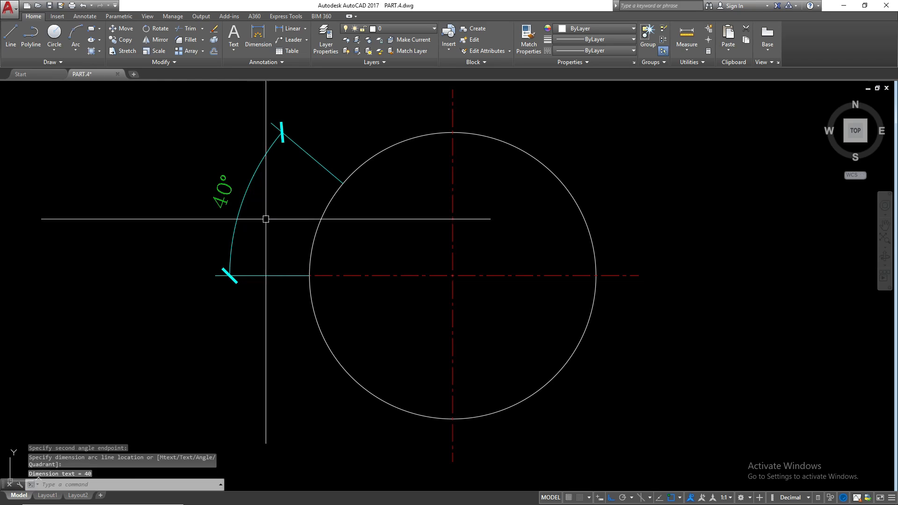
Stretch the angular dimension's upper endpoint to the circle's top quadrant so it spans the full upper-left quarter
{"action": "scroll", "coordinate": [304, 244], "scroll_direction": "down", "scroll_amount": 2}
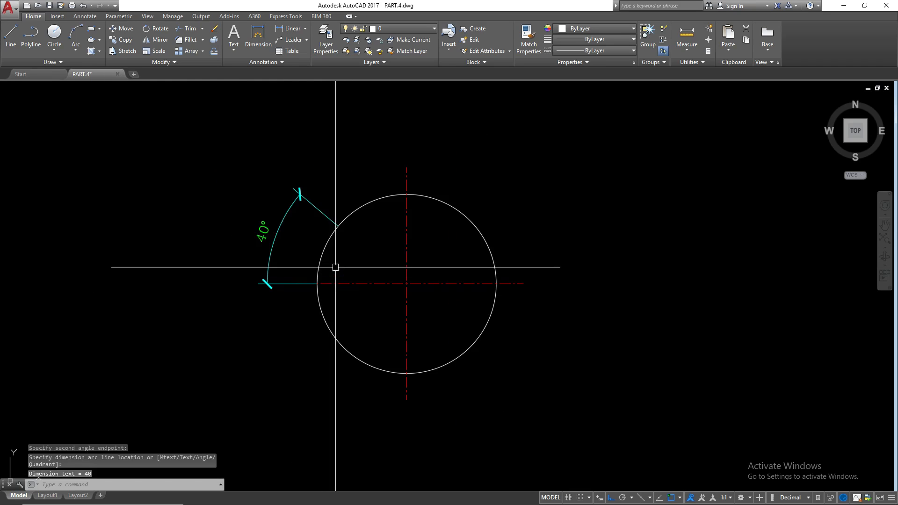
{"action": "left_click", "coordinate": [319, 205]}
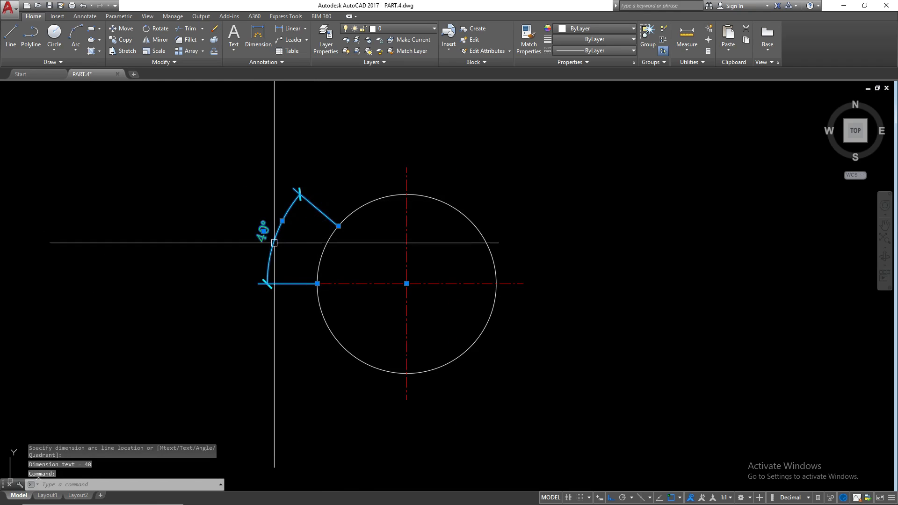
{"action": "scroll", "coordinate": [307, 221], "scroll_direction": "up", "scroll_amount": 4}
{"action": "scroll", "coordinate": [324, 236], "scroll_direction": "down", "scroll_amount": 2}
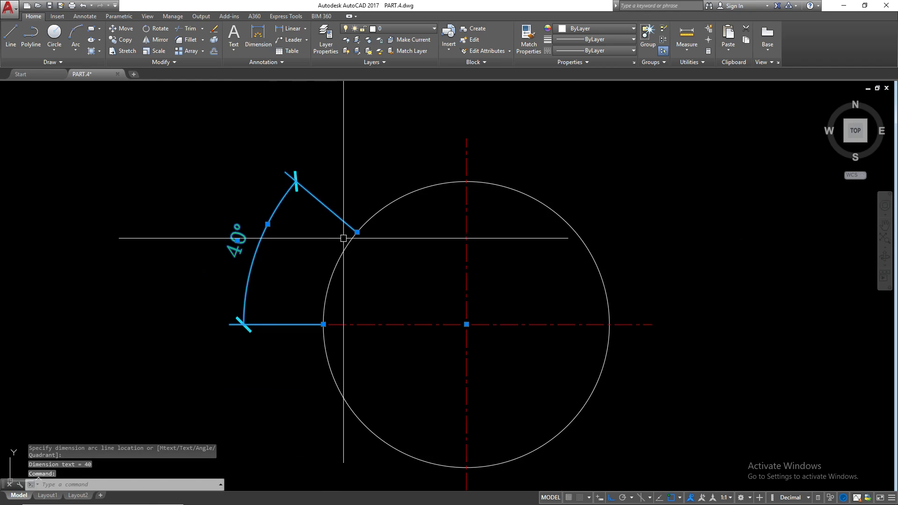
{"action": "left_click", "coordinate": [356, 232]}
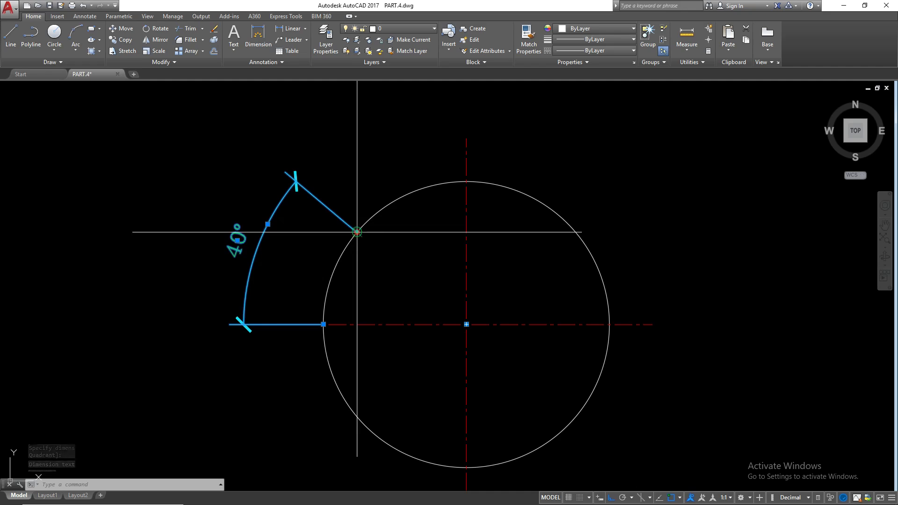
{"action": "left_click", "coordinate": [466, 181]}
{"action": "key", "text": "Escape"}
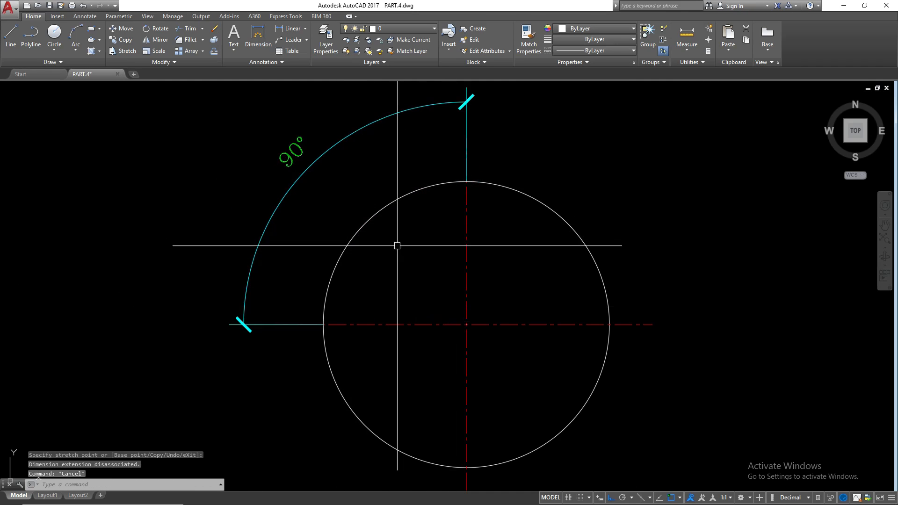
Mirror the angular dimension about the circle's horizontal centerline, keeping the original
{"action": "scroll", "coordinate": [401, 257], "scroll_direction": "down", "scroll_amount": 2}
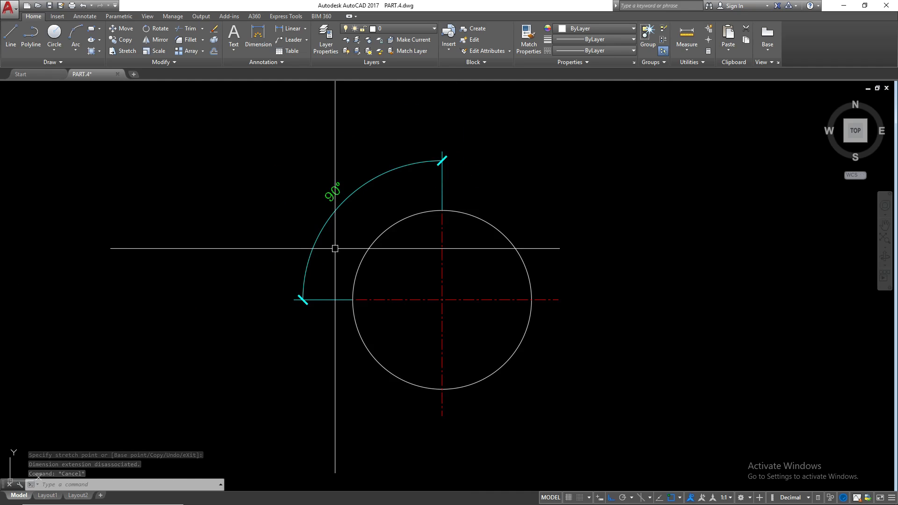
{"action": "left_click", "coordinate": [340, 234]}
{"action": "left_click", "coordinate": [279, 258]}
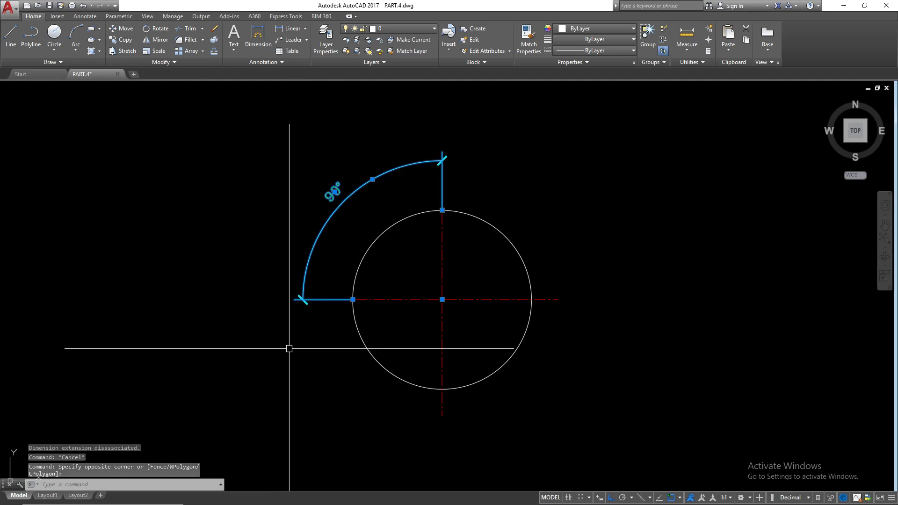
{"action": "type", "text": "mi"}
{"action": "key", "text": "Return"}
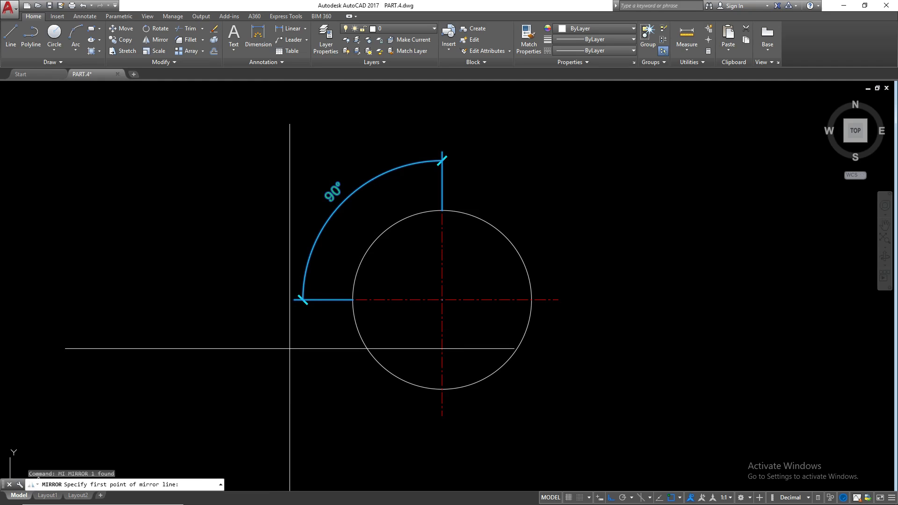
{"action": "left_click", "coordinate": [442, 299]}
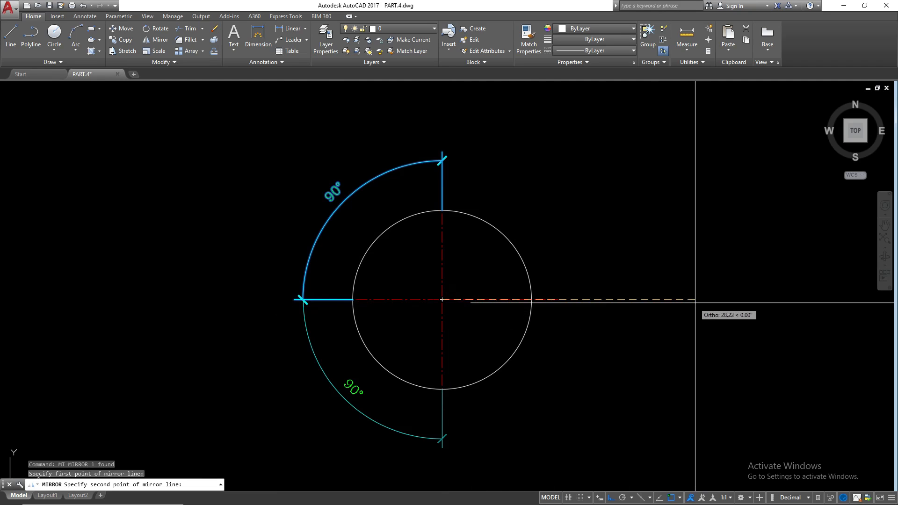
{"action": "left_click", "coordinate": [137, 324]}
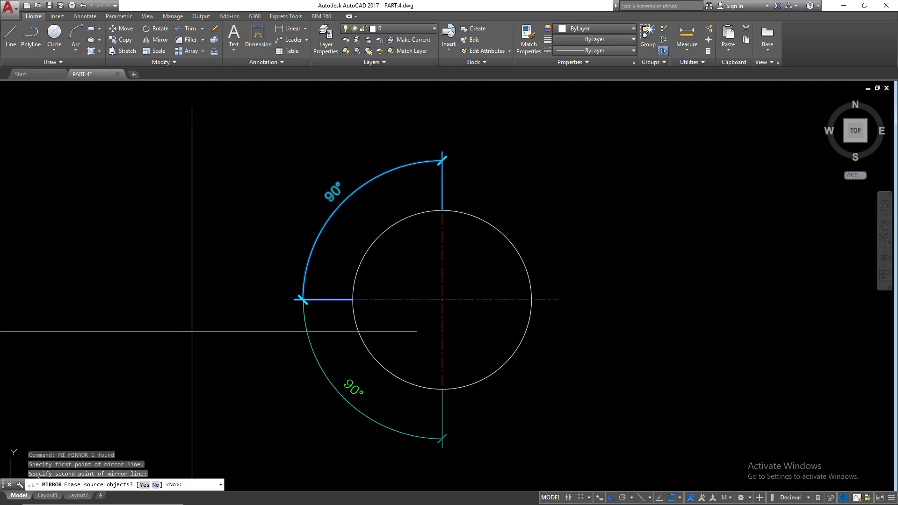
{"action": "key", "text": "Return"}
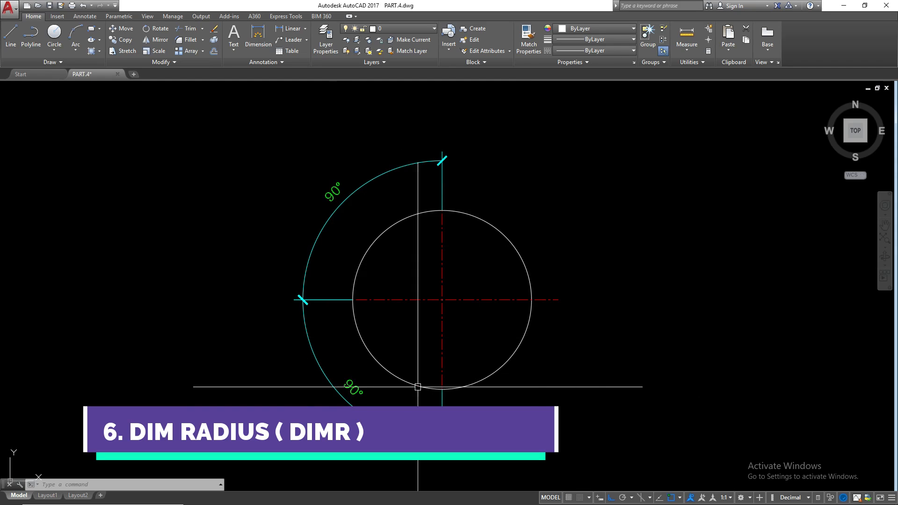
Add a radius dimension to the circle, placing it outside the upper-right side
{"action": "type", "text": "DIMR"}
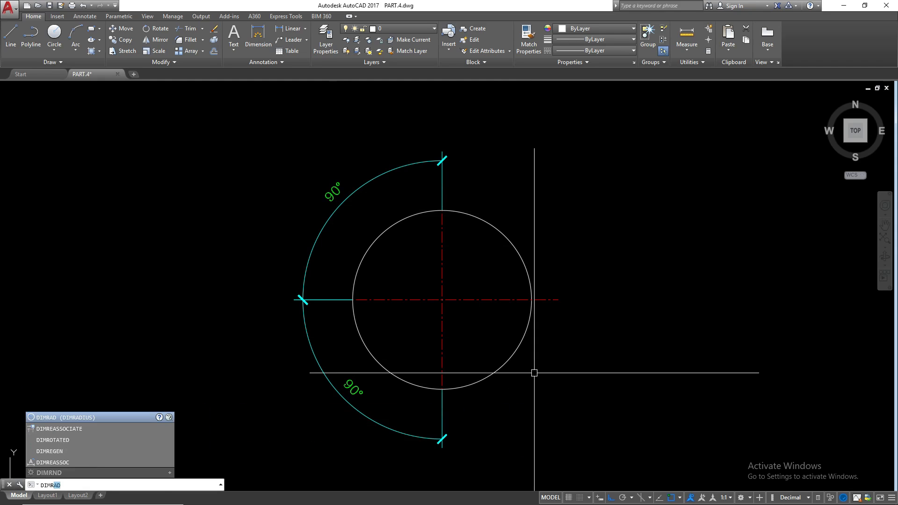
{"action": "key", "text": "Return"}
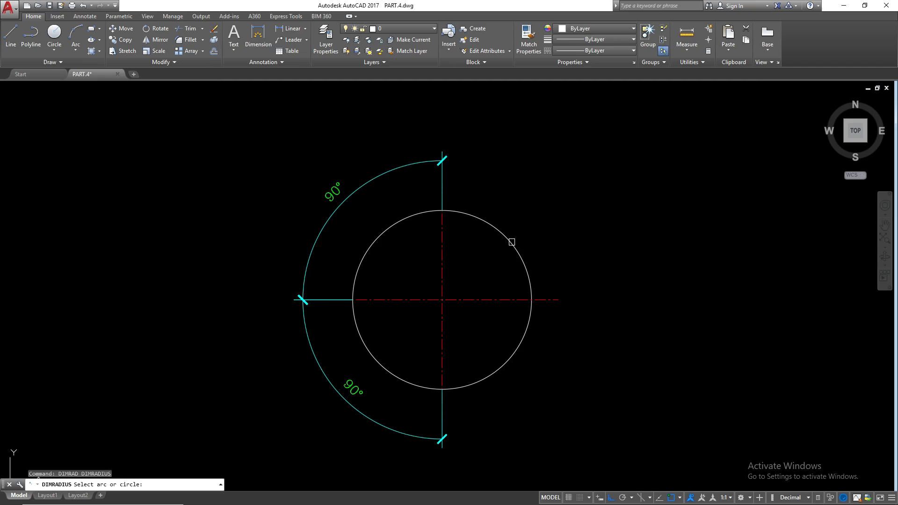
{"action": "left_click", "coordinate": [512, 242]}
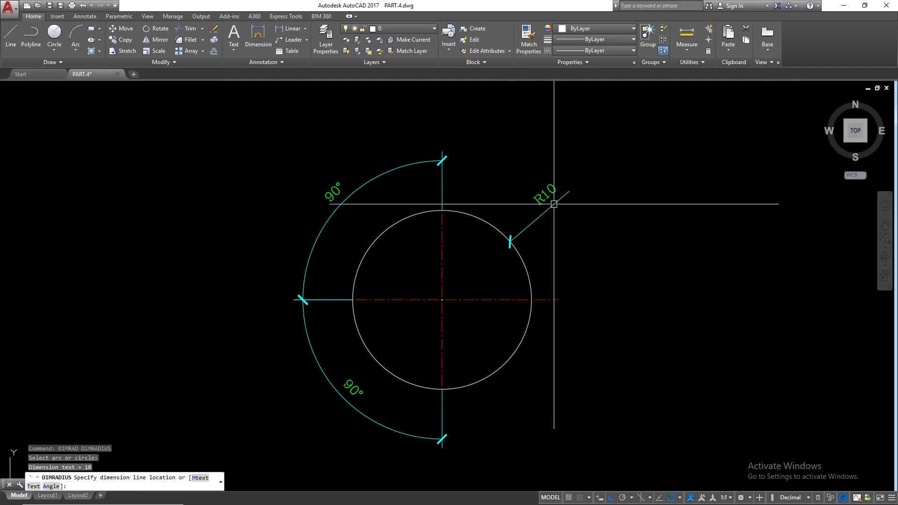
{"action": "left_click", "coordinate": [570, 245]}
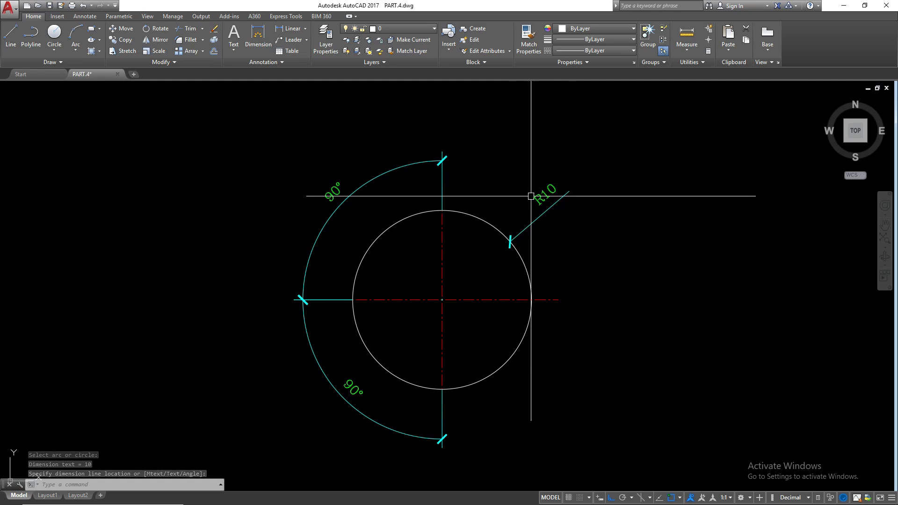
Add a diameter dimension to the same circle, placing it outside the upper-right edge, above the radius dimension
{"action": "type", "text": "DDI"}
{"action": "key", "text": "Return"}
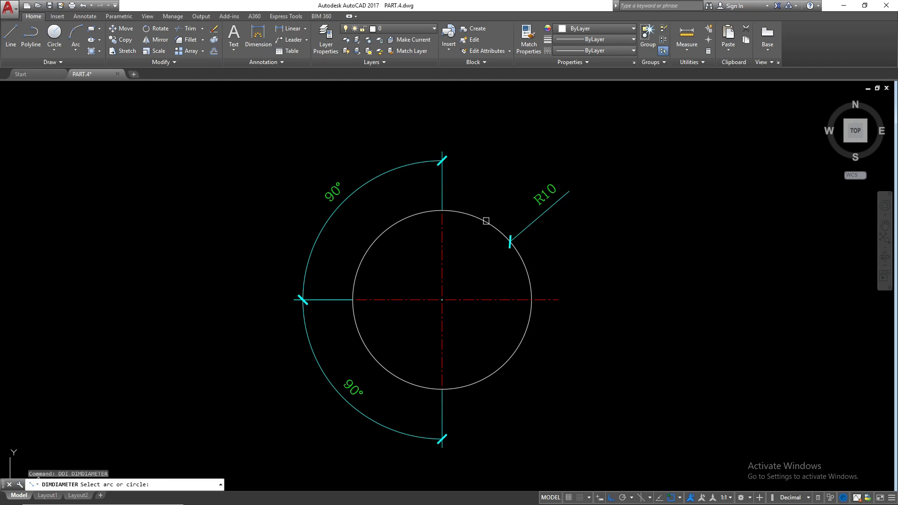
{"action": "left_click", "coordinate": [487, 220]}
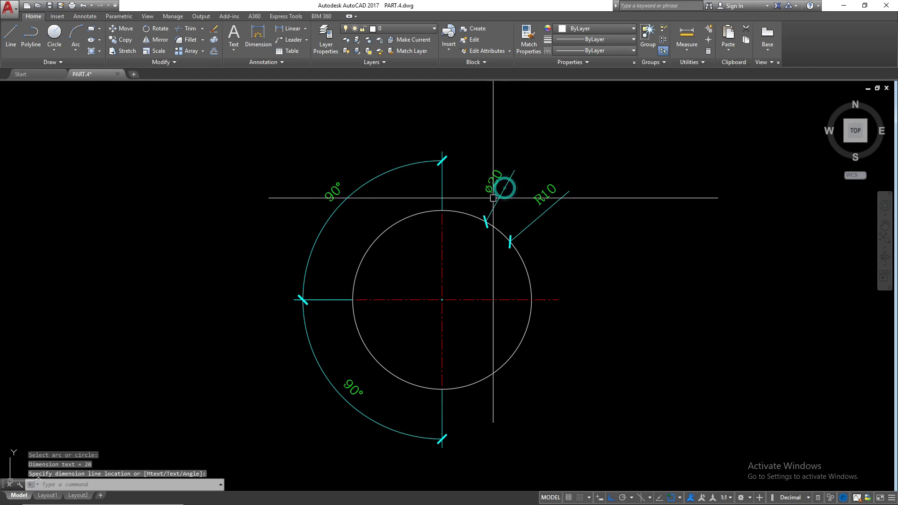